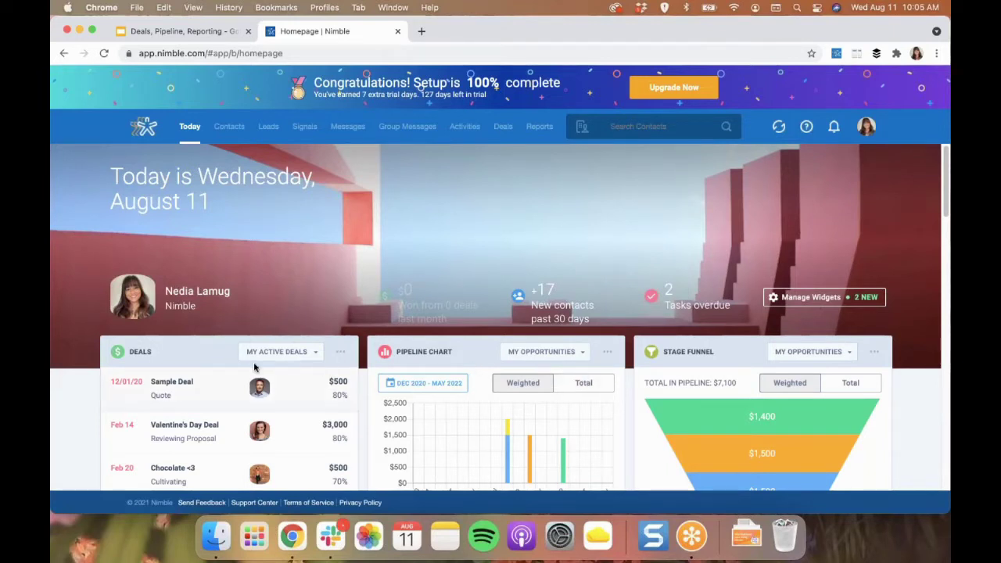
Review the options for moving, hiding and duplicating the Deals widget on the Today page
scroll(235, 368, "down", 1)
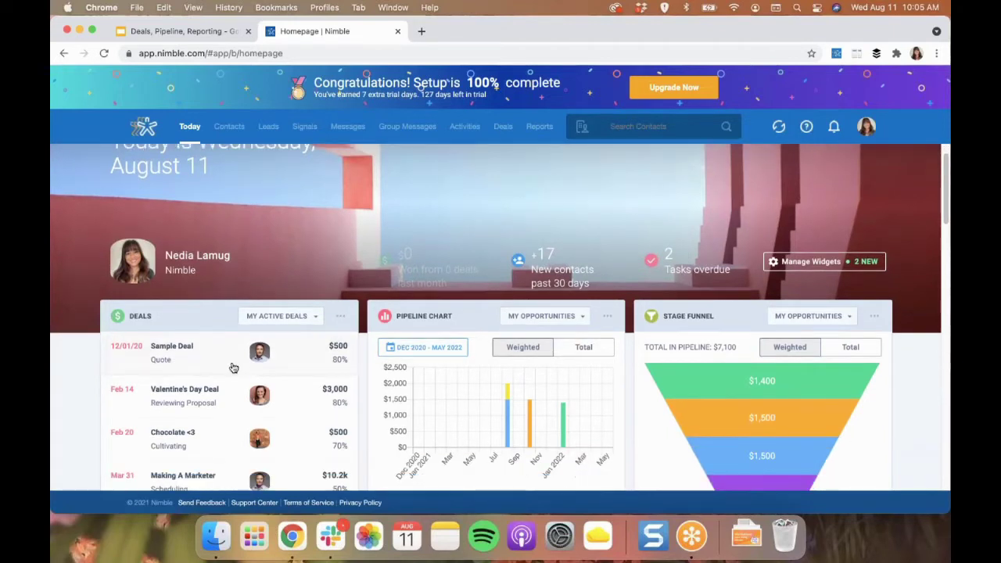
left_click(341, 316)
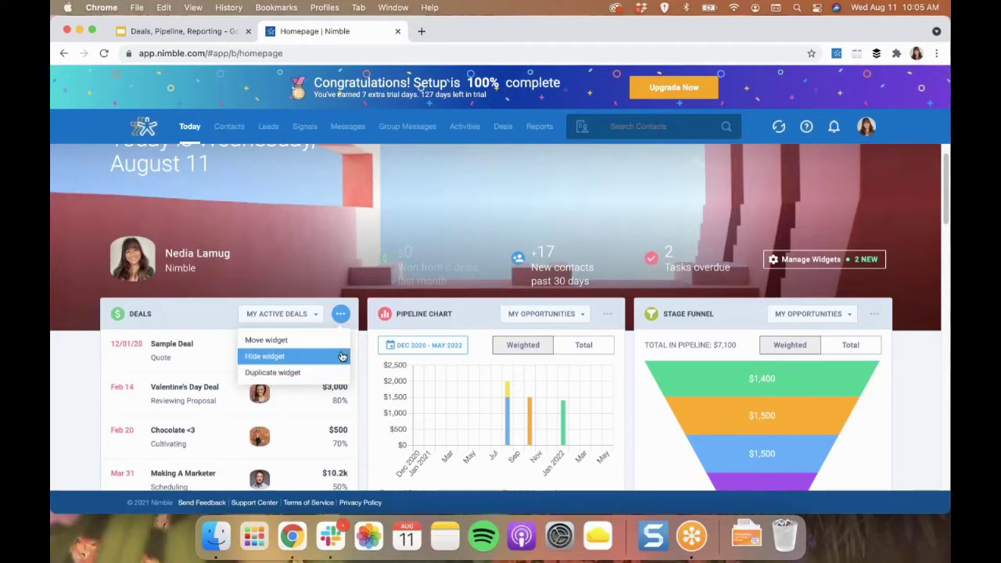
left_click(340, 314)
scroll(501, 329, "up", 1)
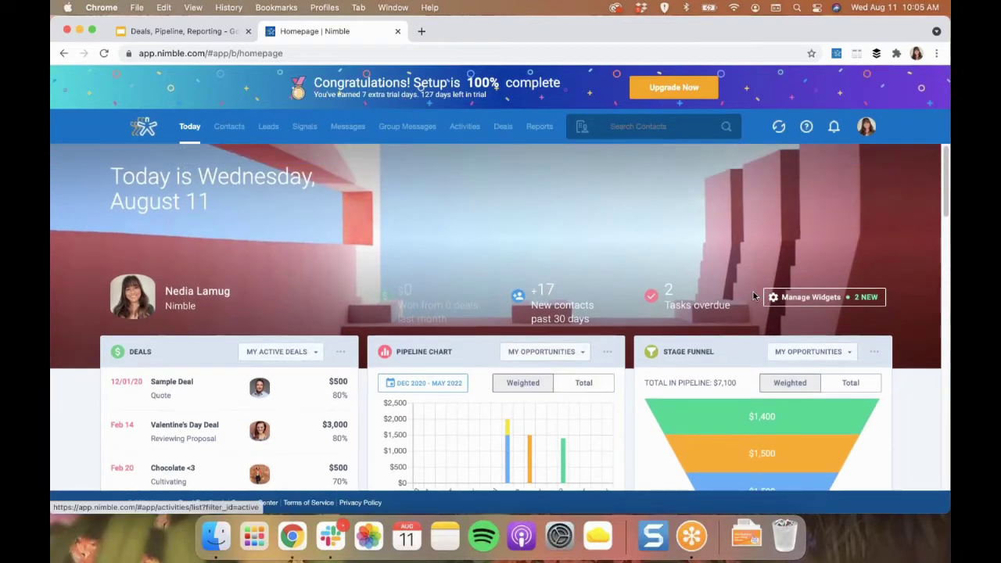
Enter the Today page's widget management, browse the widgets available to add, and close the settings without adding any
left_click(816, 303)
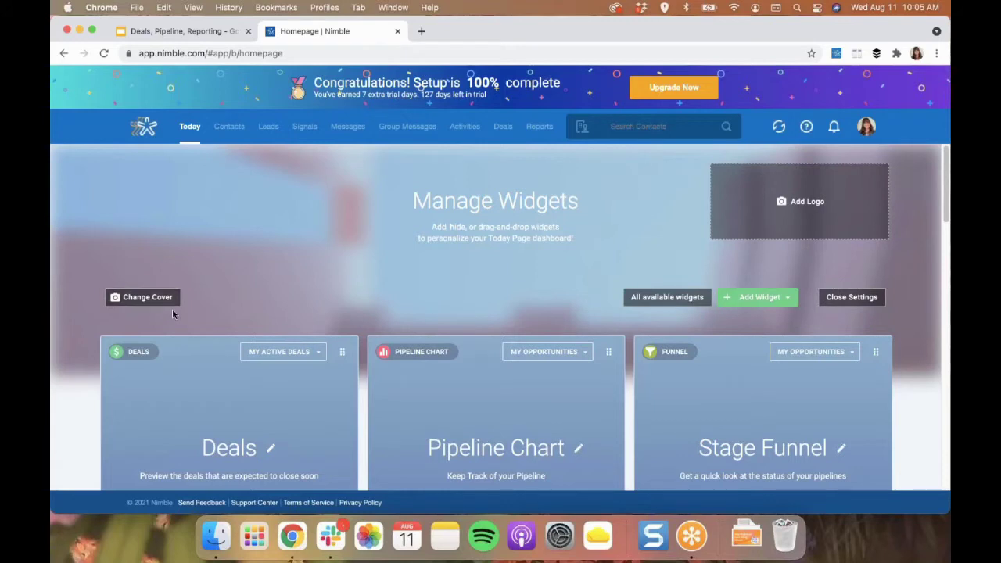
scroll(324, 339, "down", 1)
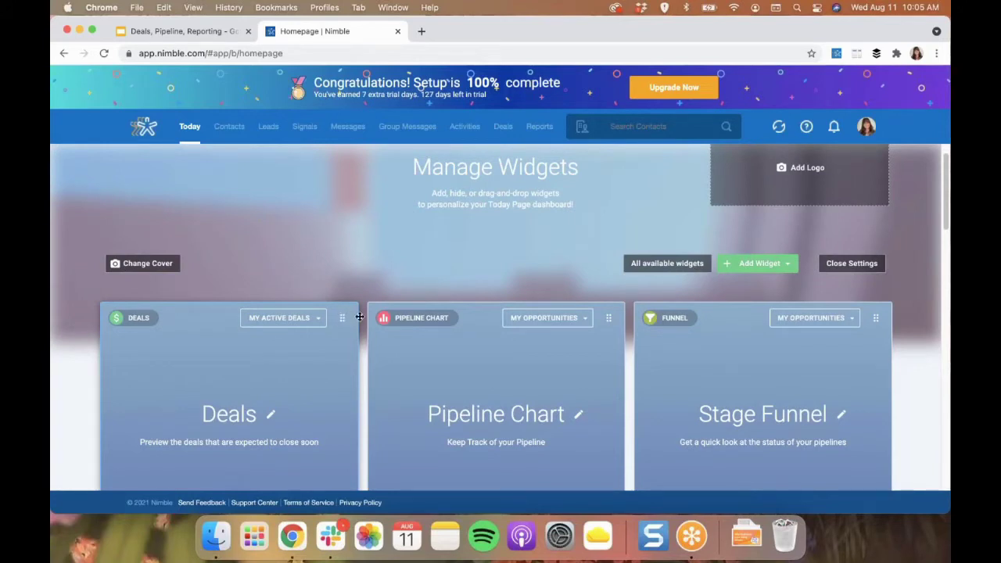
mouse_move(612, 317)
left_mouse_down()
mouse_move(803, 311)
mouse_move(587, 324)
mouse_move(608, 319)
left_mouse_up()
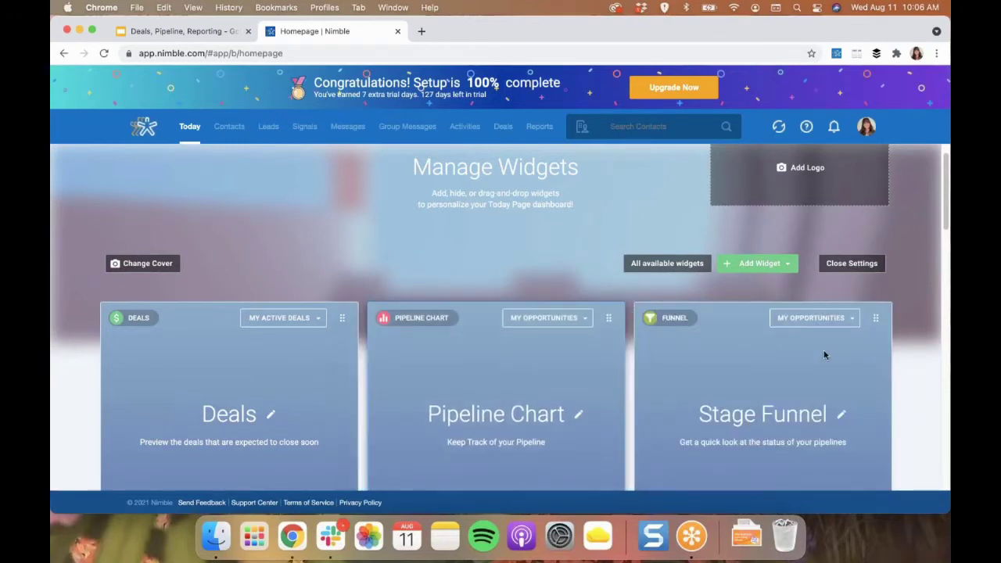
scroll(820, 351, "down", 1)
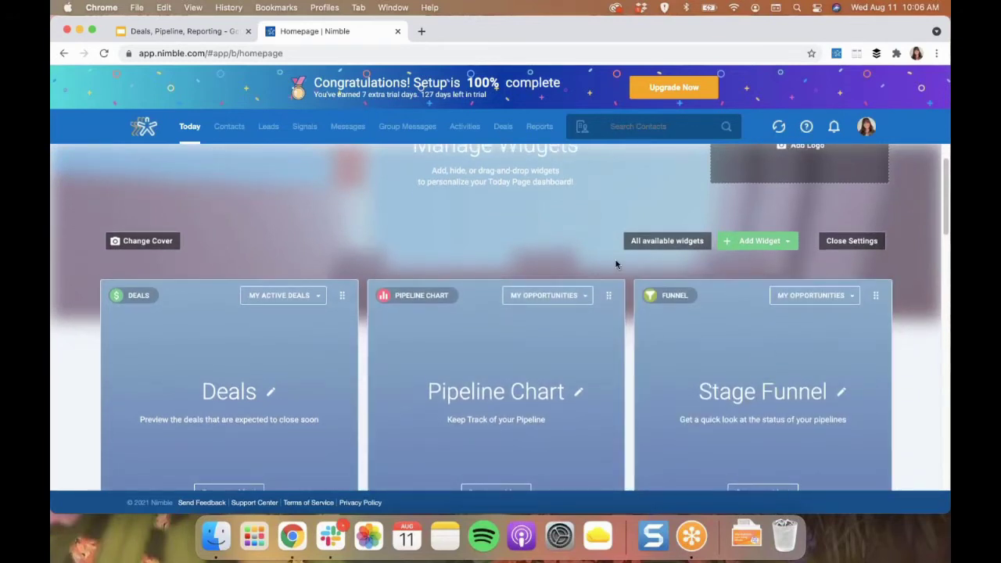
left_click(770, 241)
scroll(743, 380, "down", 5)
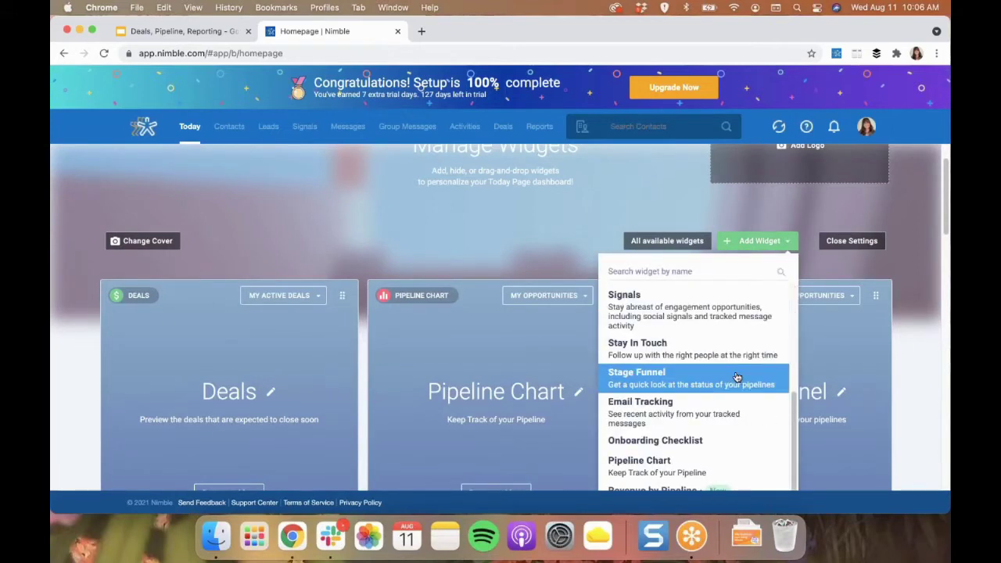
left_click(737, 378)
left_click(734, 178)
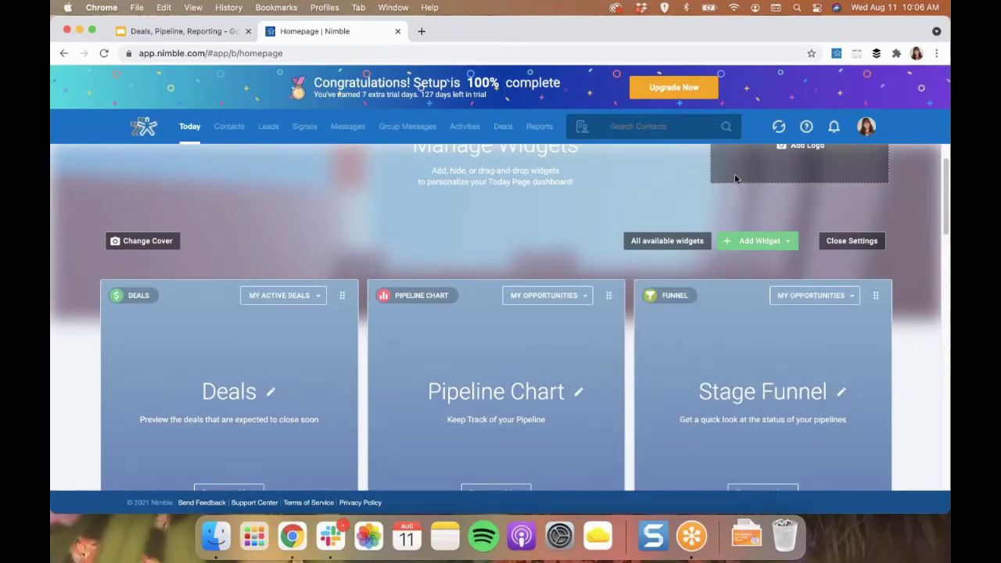
left_click(853, 242)
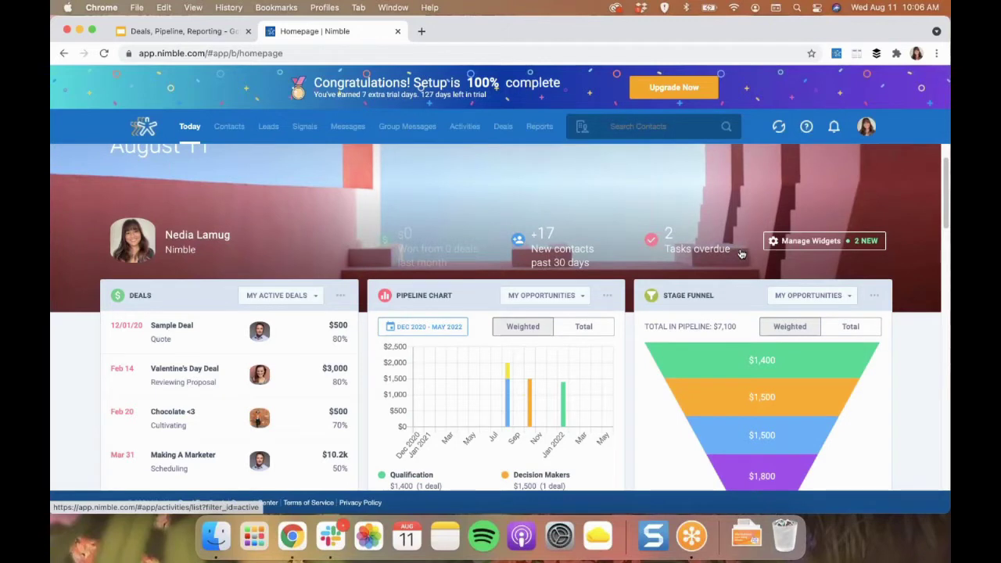
Review the Deals widget's filter choices and the Valentine's Day Deal record, ending back on the Today page
scroll(414, 298, "down", 1)
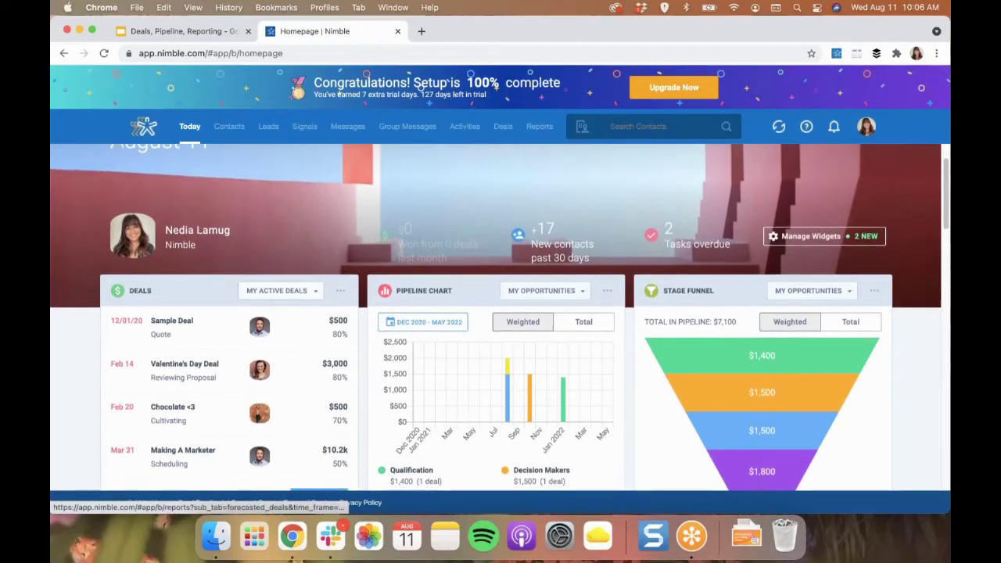
scroll(301, 335, "down", 2)
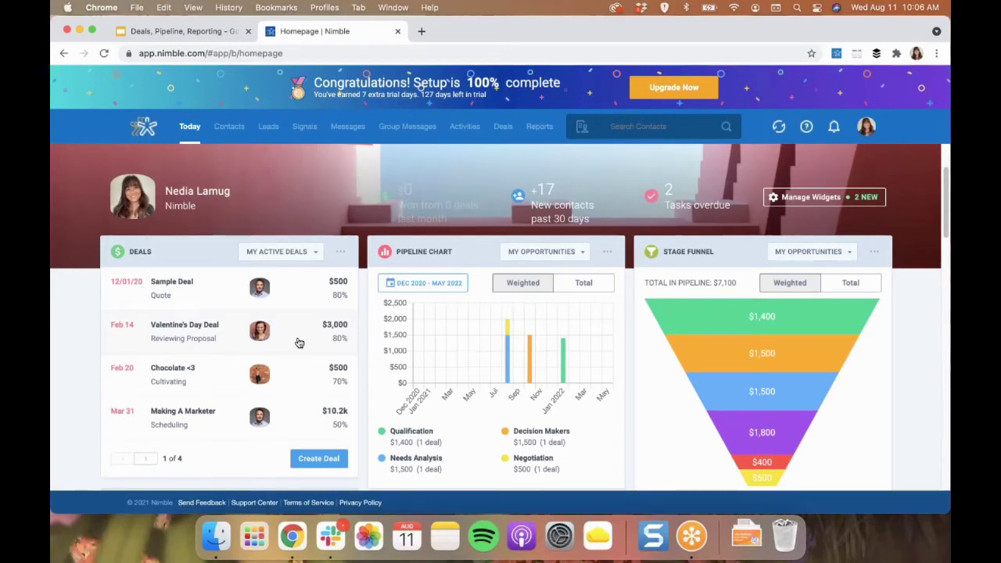
left_click(313, 259)
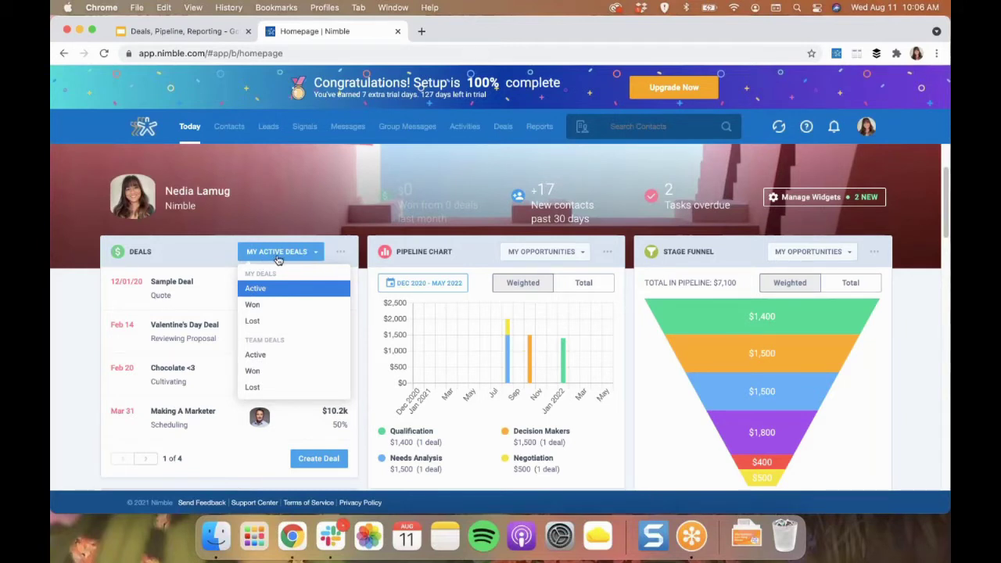
left_click(299, 256)
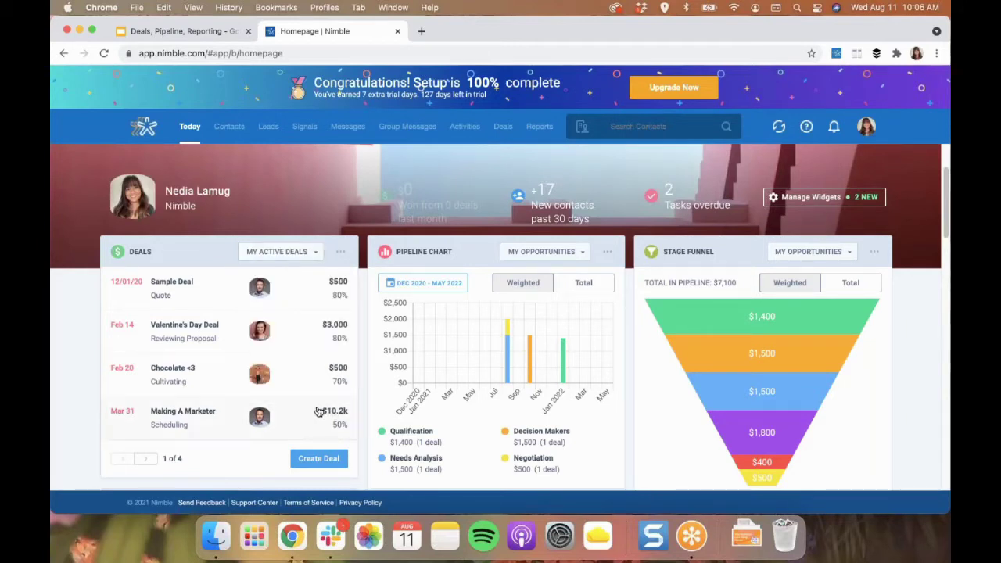
left_click(319, 464)
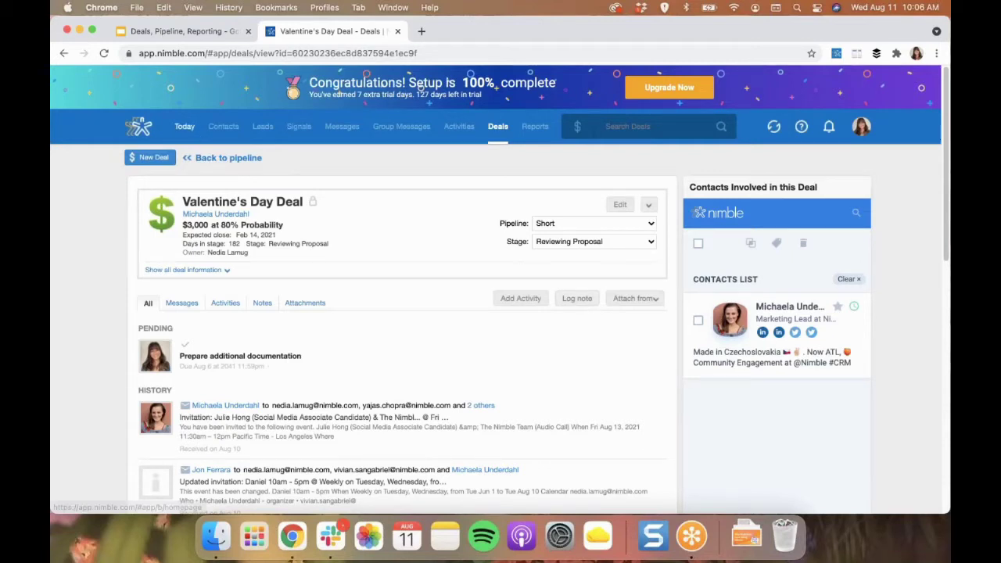
left_click(184, 126)
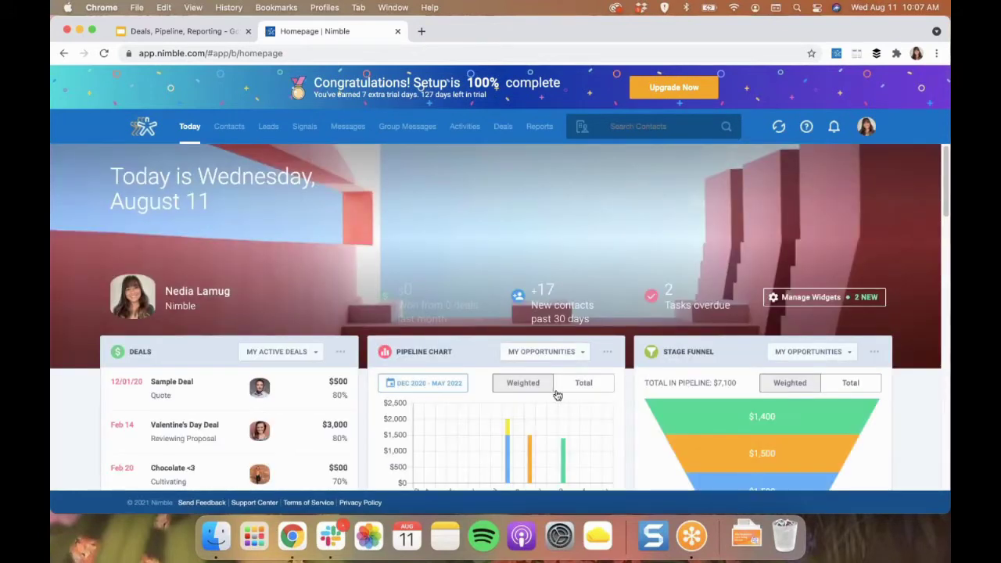
Inspect the Pipeline Chart widget and its date range choices, leaving the range as it is
scroll(554, 392, "down", 1)
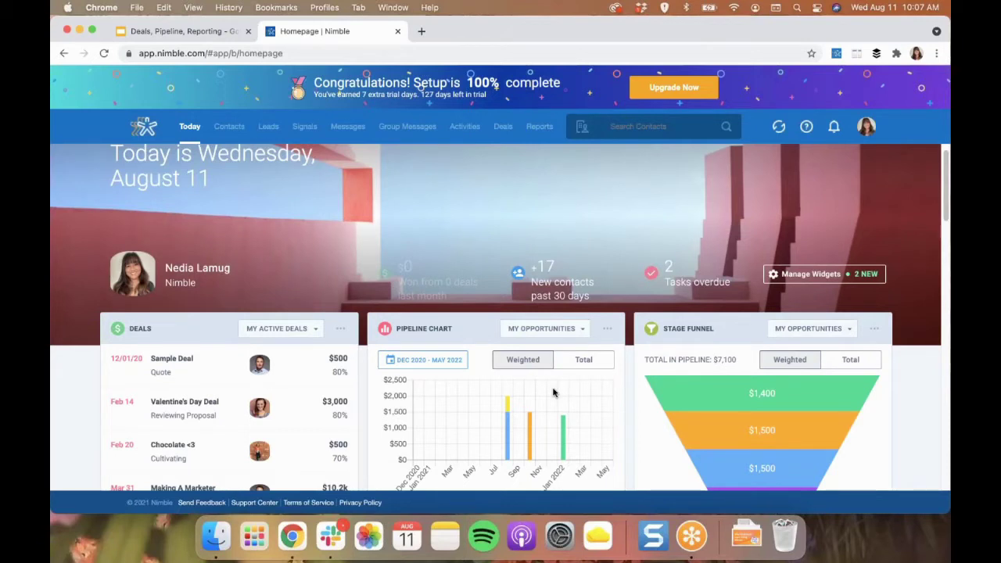
scroll(553, 392, "down", 2)
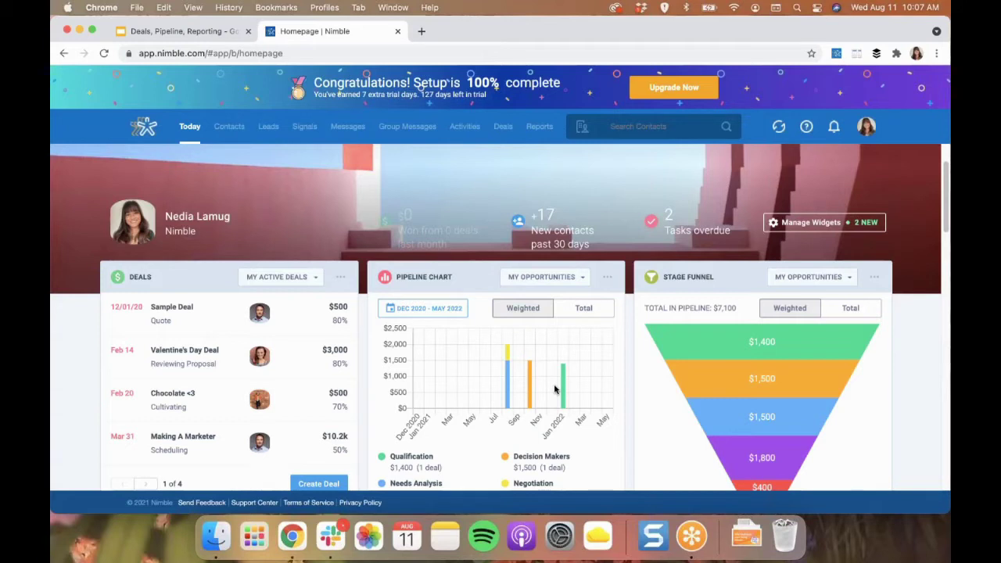
left_click(449, 309)
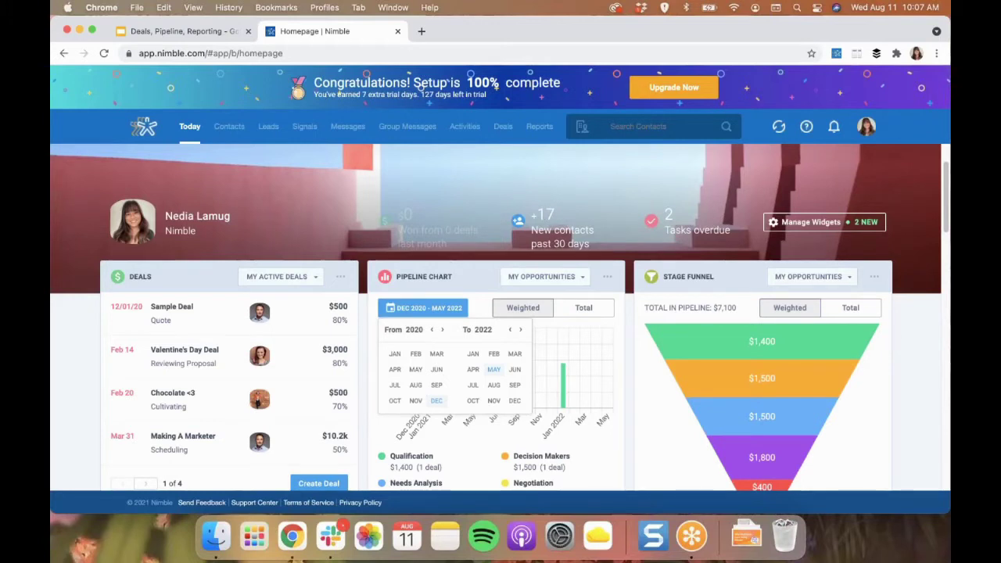
left_click(467, 284)
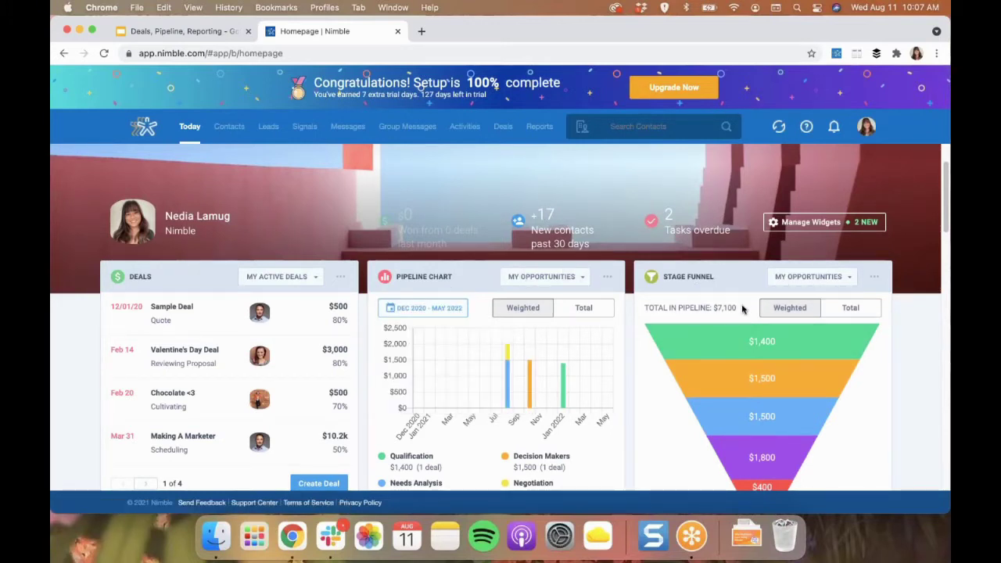
Examine the Stage Funnel widget, including the deal details for its Qualification and Decision Makers stages
scroll(745, 308, "down", 2)
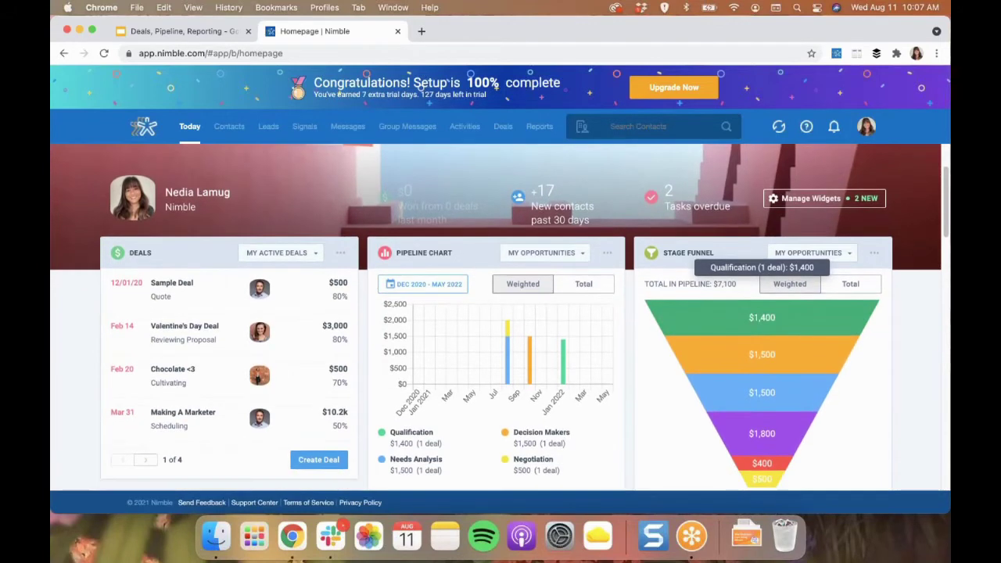
scroll(756, 346, "down", 1)
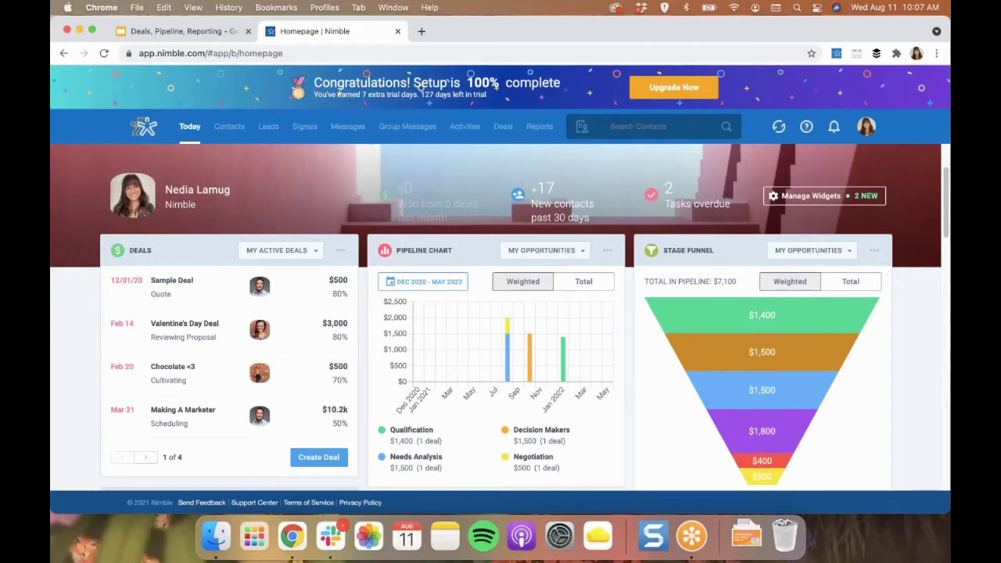
mouse_move(756, 348)
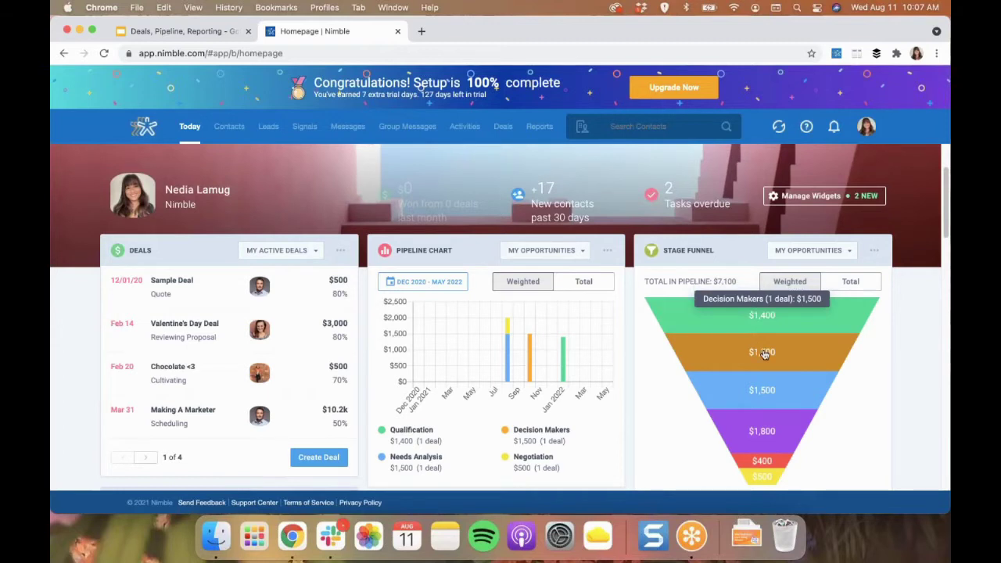
scroll(771, 353, "down", 1)
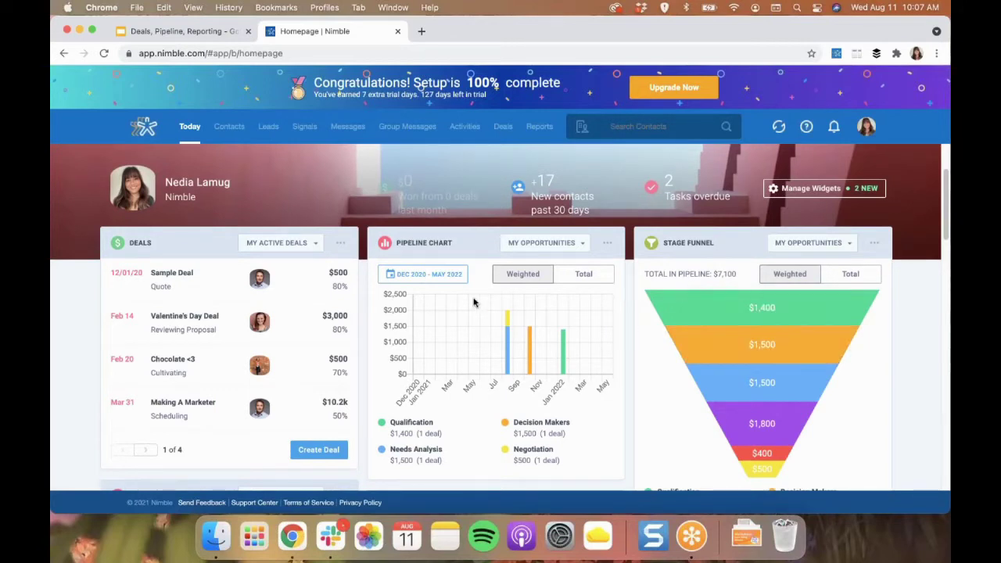
Open the Nimble CEO's contact record, review the pipeline and privacy choices for adding a deal, and close the form without saving
left_click(230, 137)
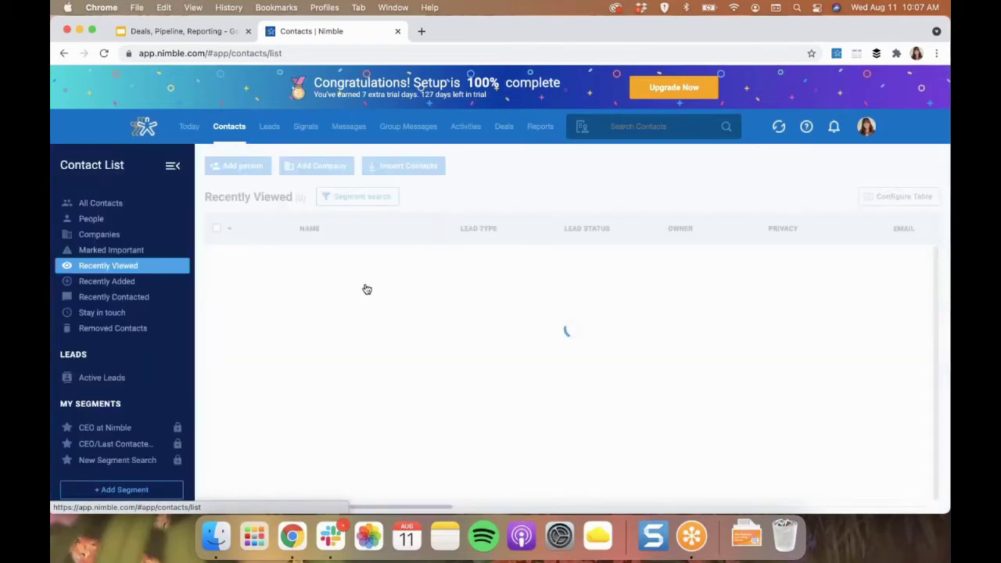
left_click(330, 290)
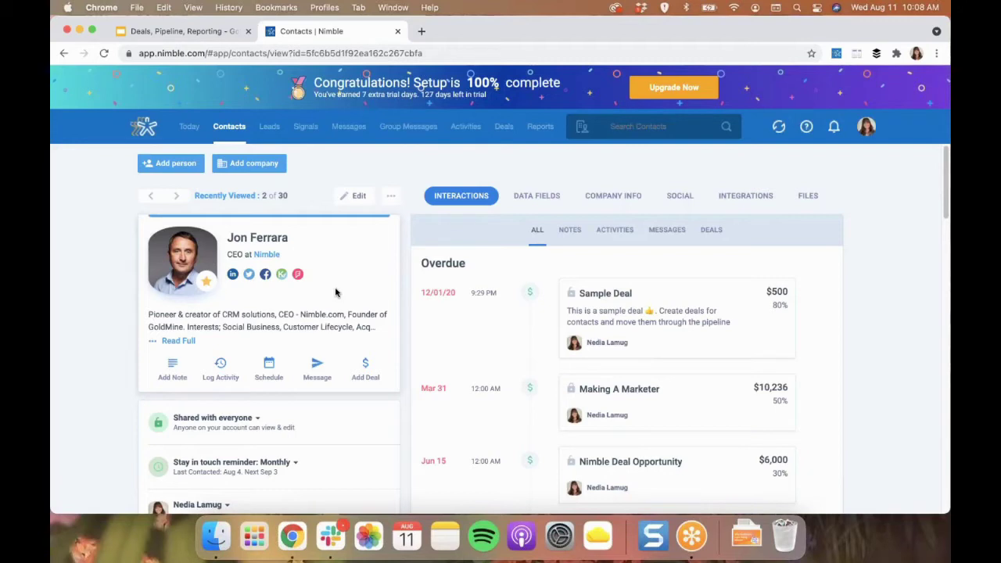
left_click(364, 374)
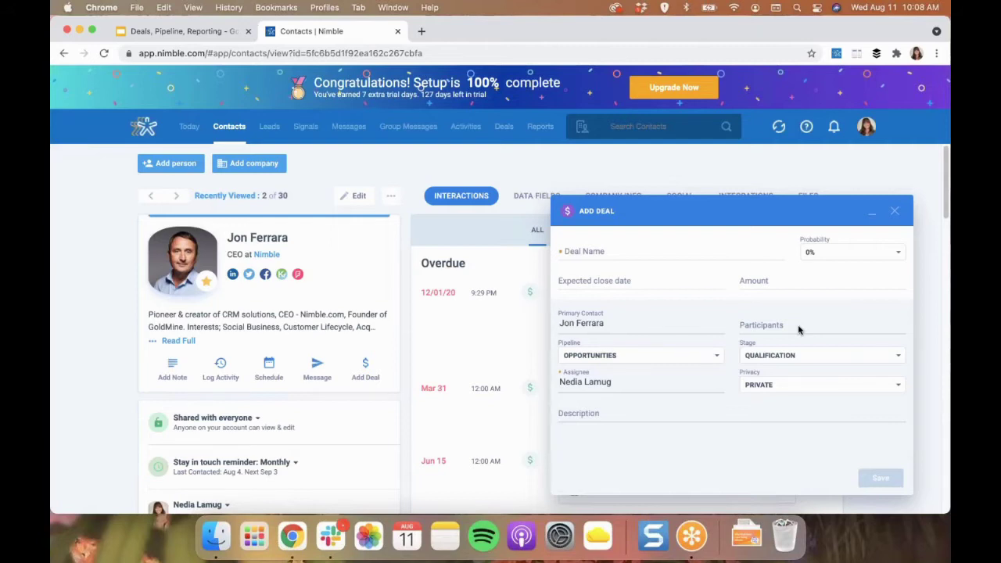
left_click(669, 356)
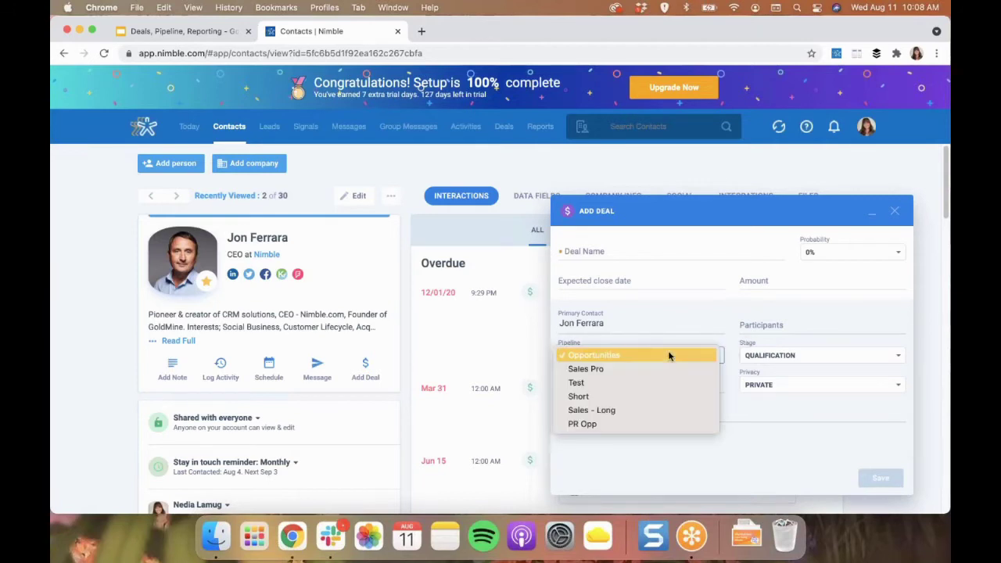
left_click(780, 358)
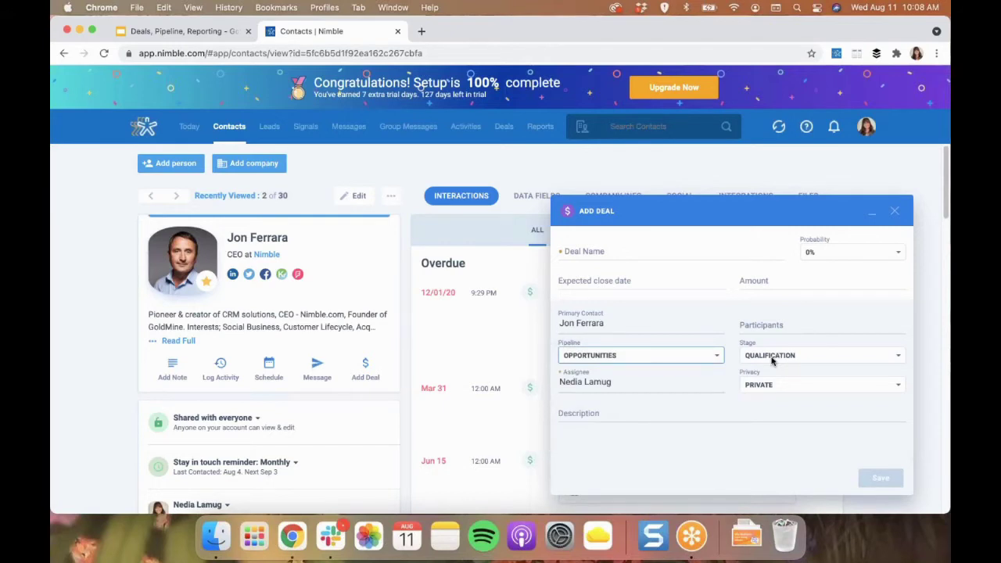
left_click(769, 388)
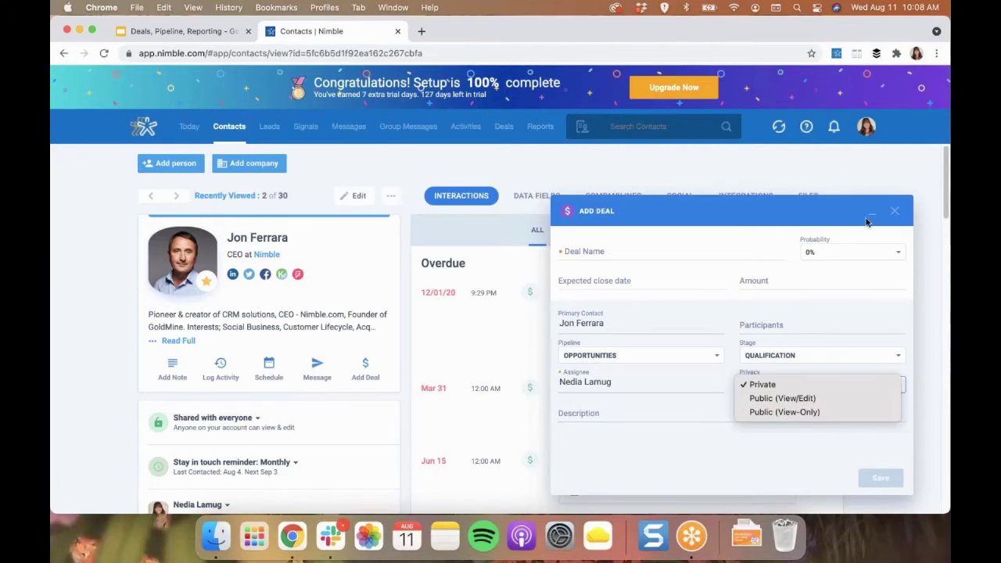
key("Escape")
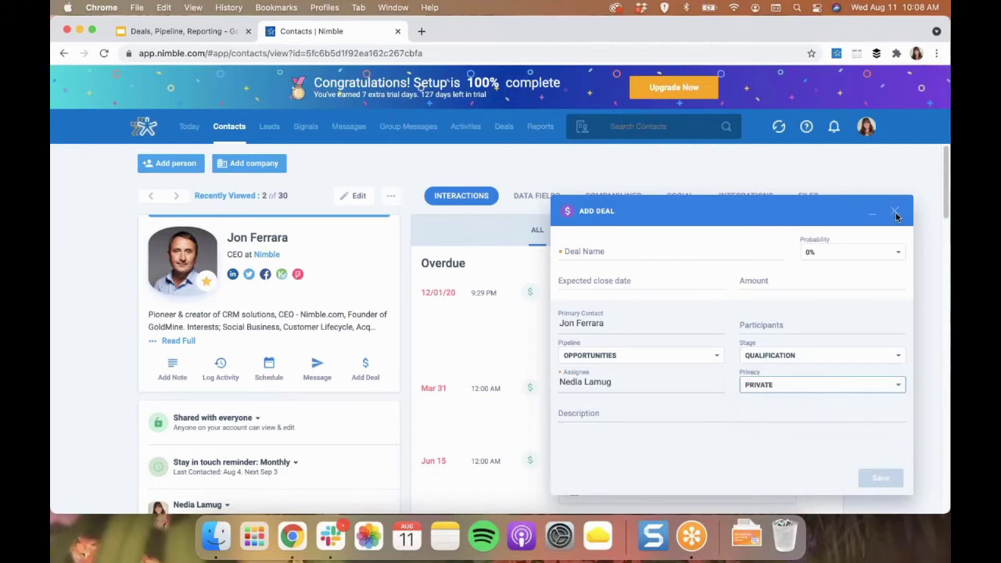
left_click(896, 213)
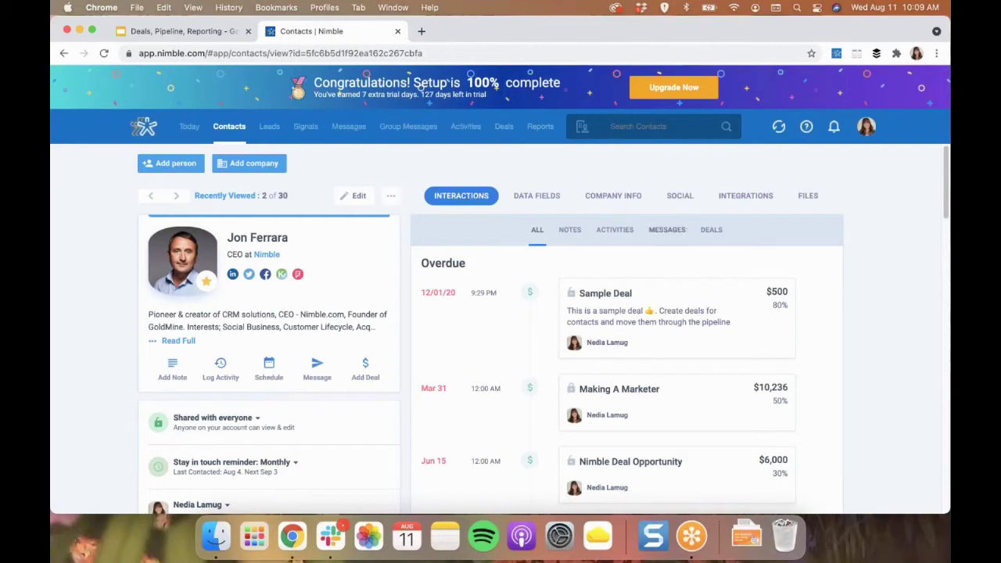
Check the contact's deals, and review the blank New Deal form from the Deals pipeline page without saving it
left_click(712, 231)
left_click(505, 127)
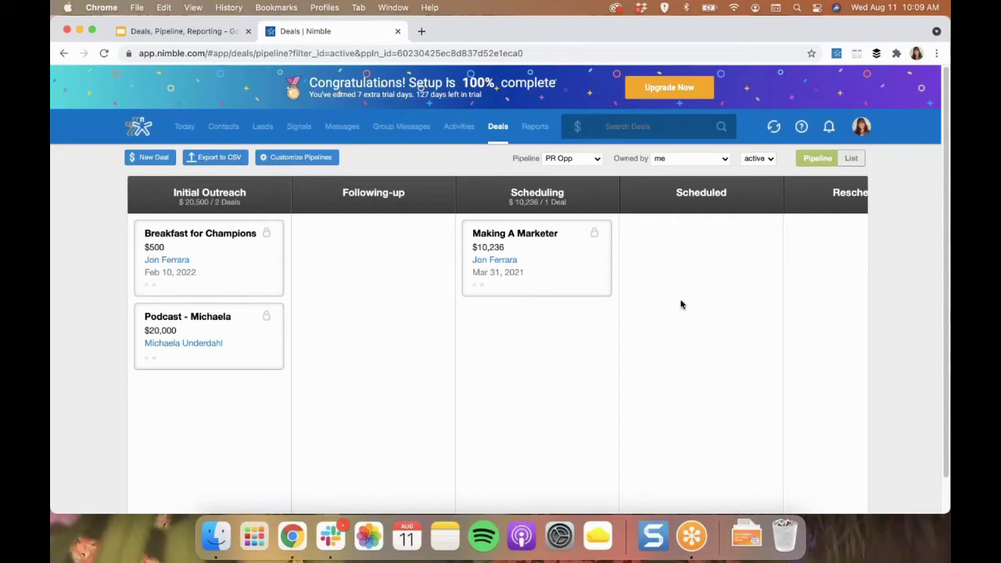
left_click(150, 157)
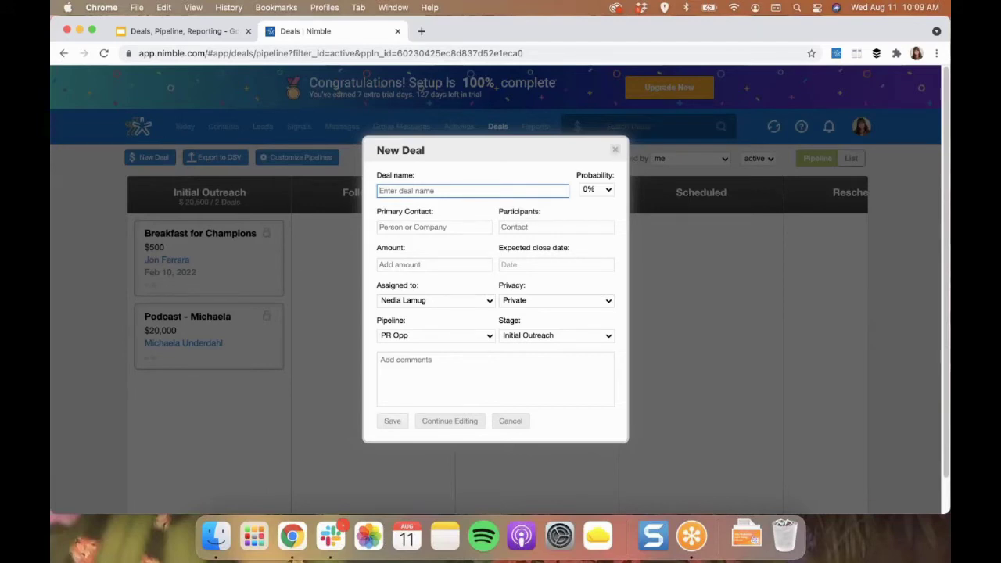
left_click(613, 151)
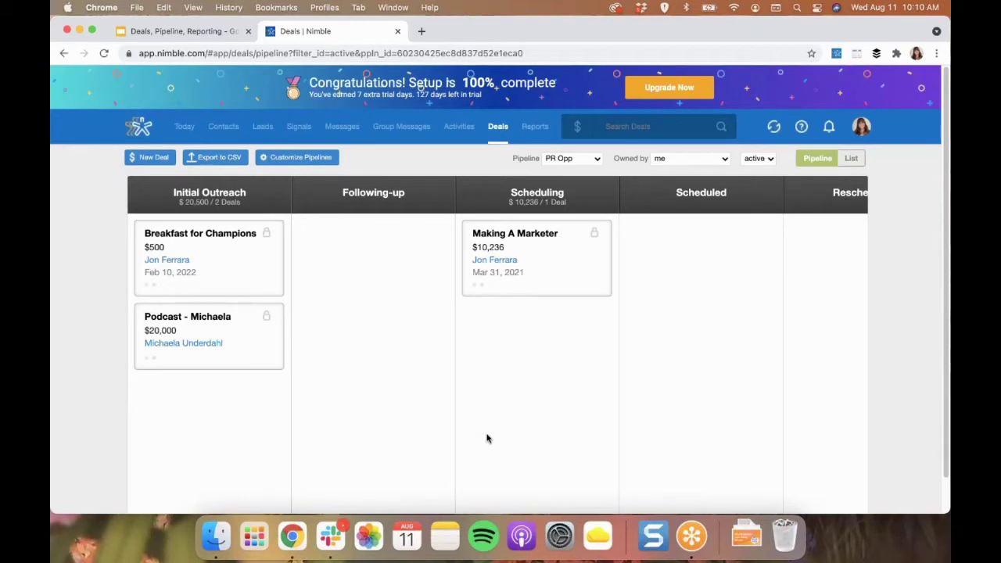
Open the Breakfast for Champions deal, review its edit form without saving, and check the Won, Lost and Delete choices
left_click(194, 235)
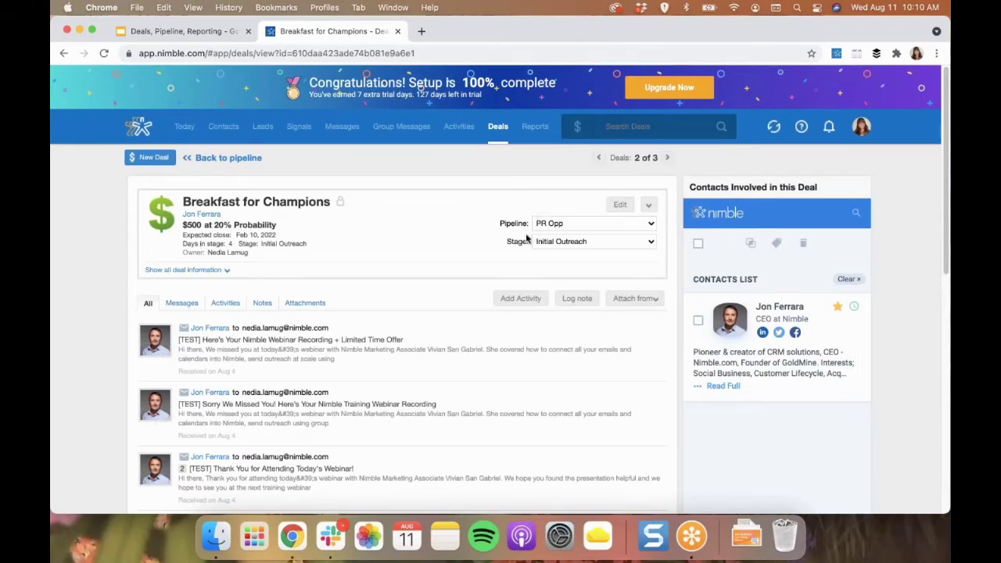
left_click(620, 207)
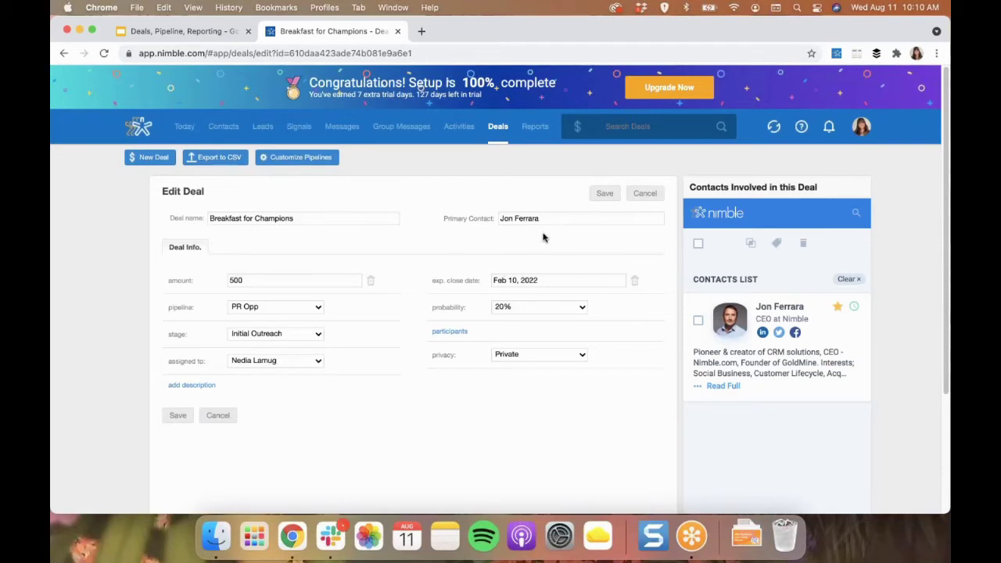
left_click(647, 193)
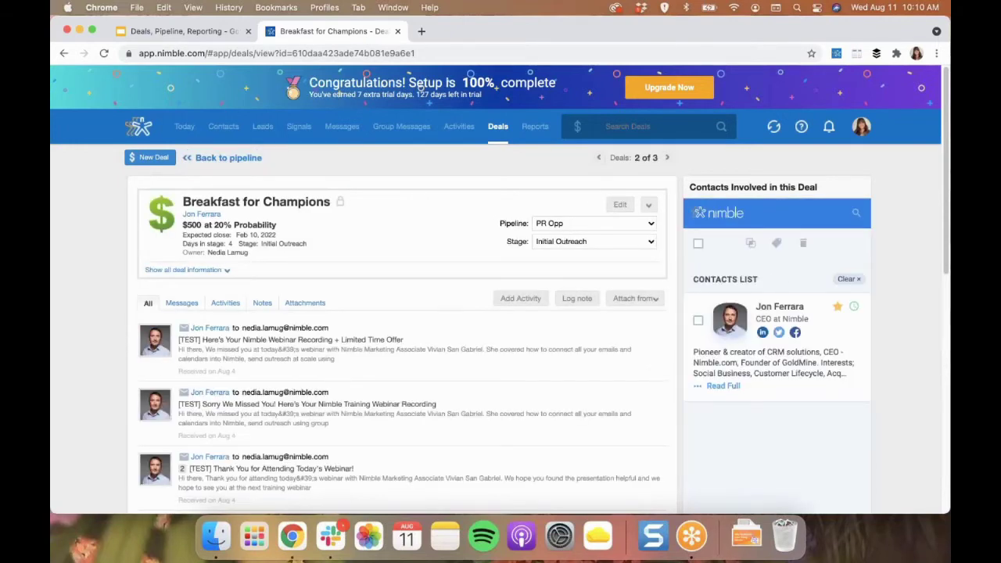
left_click(653, 205)
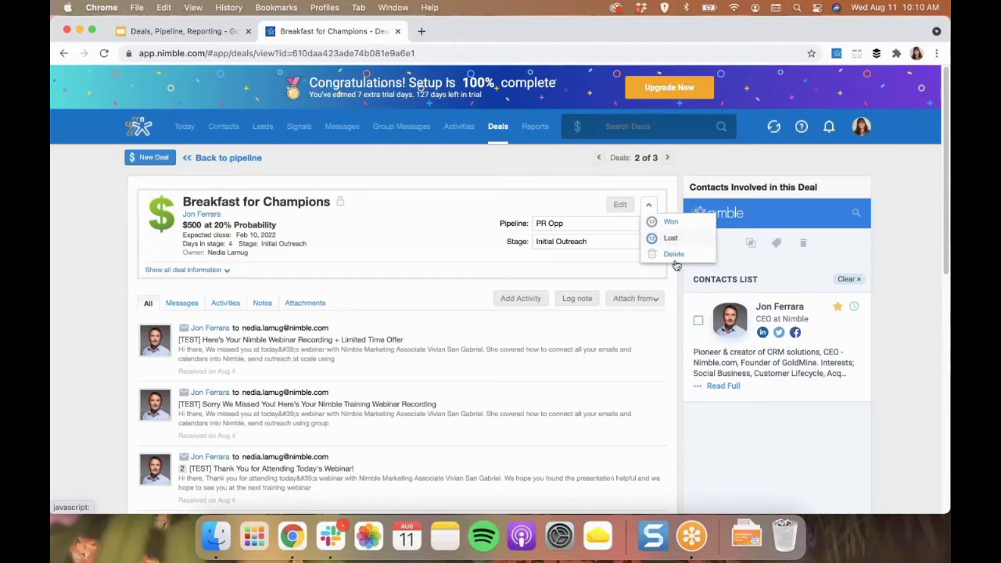
left_click(477, 204)
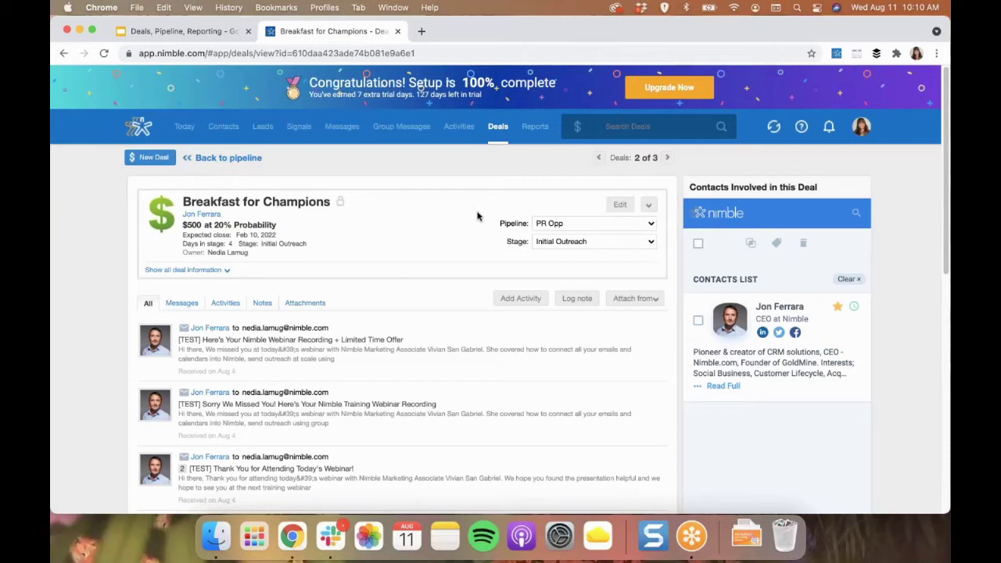
Review the deal's activity form, note form and attachment source choices without adding anything
left_click(514, 305)
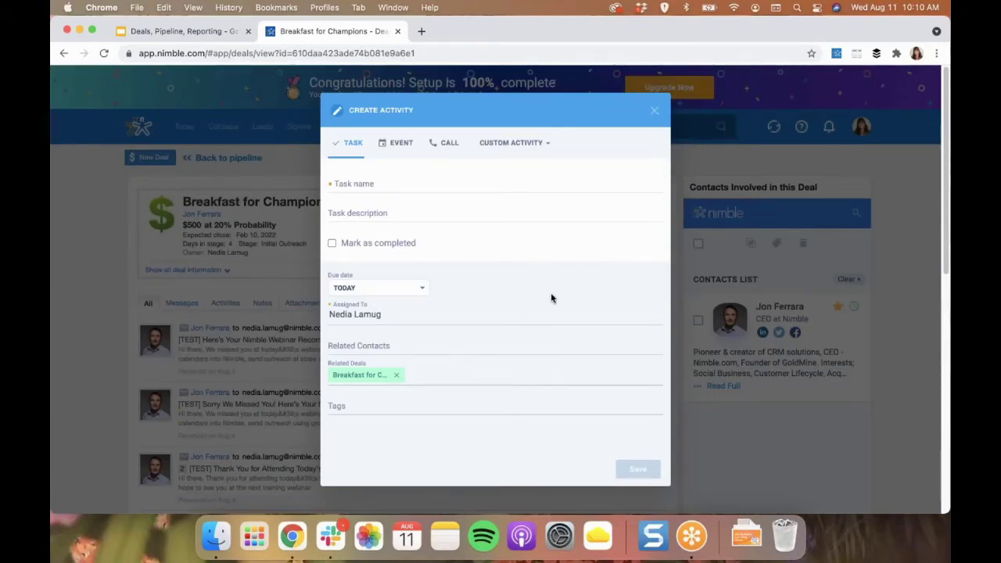
left_click(654, 115)
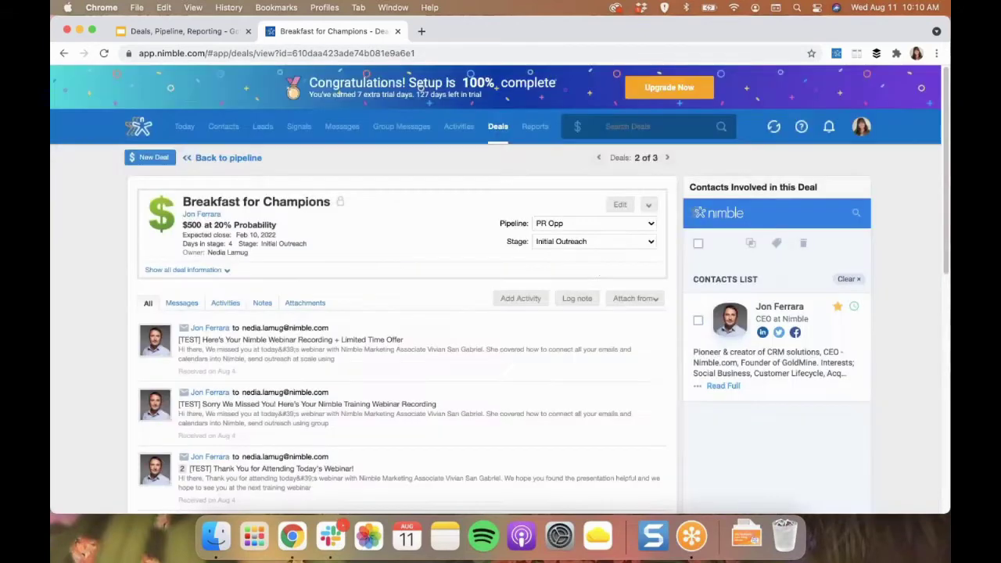
left_click(593, 295)
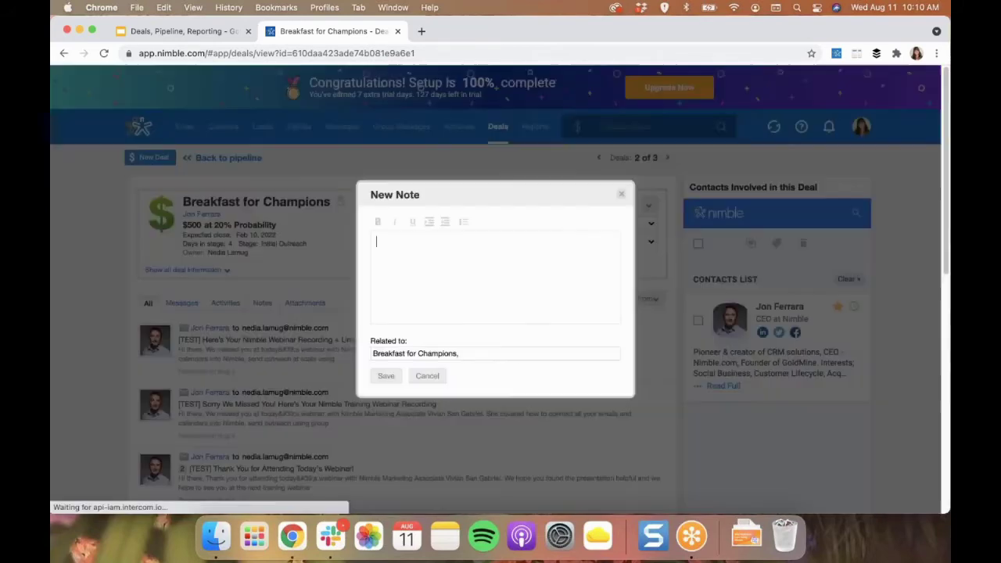
left_click(622, 197)
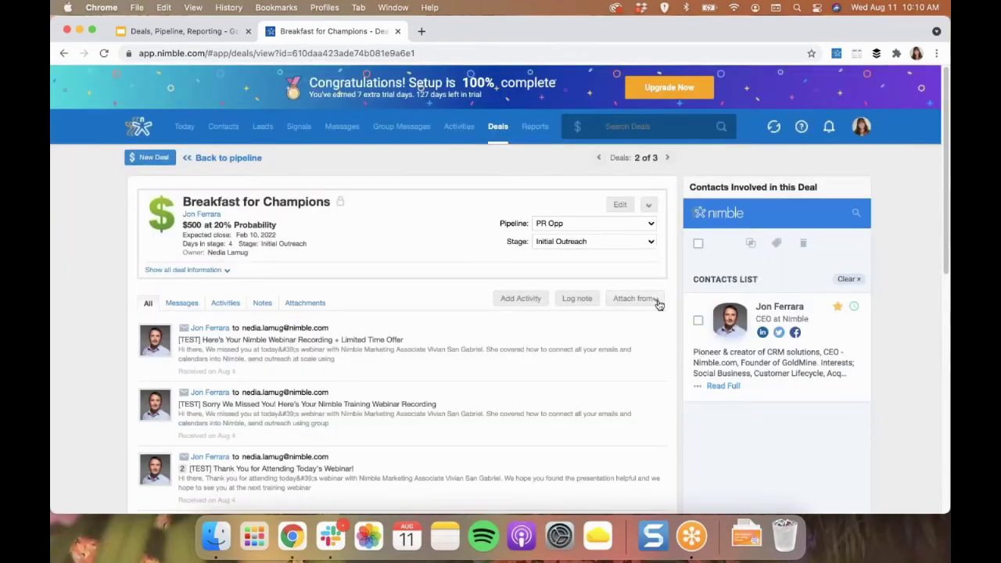
left_click(659, 304)
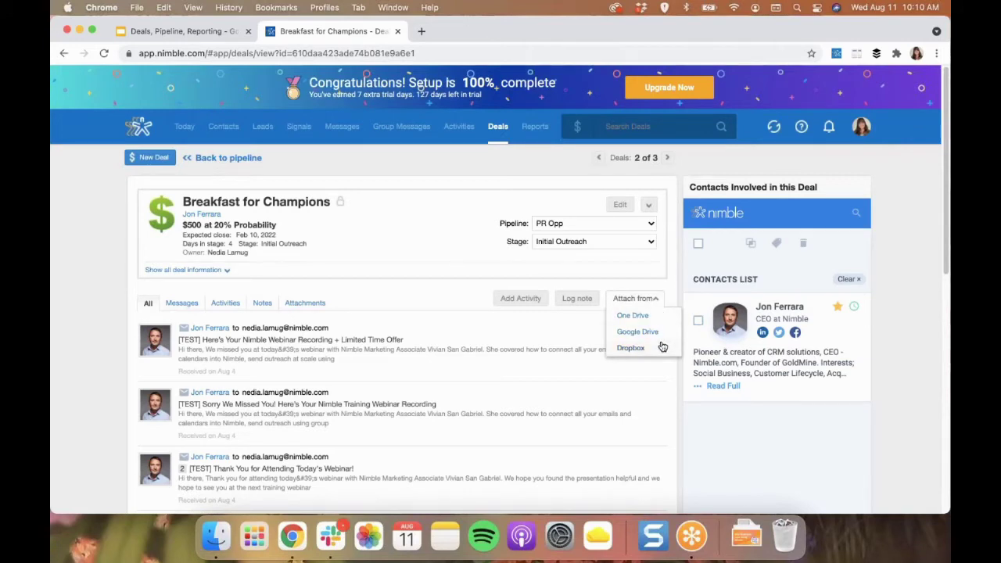
left_click(451, 305)
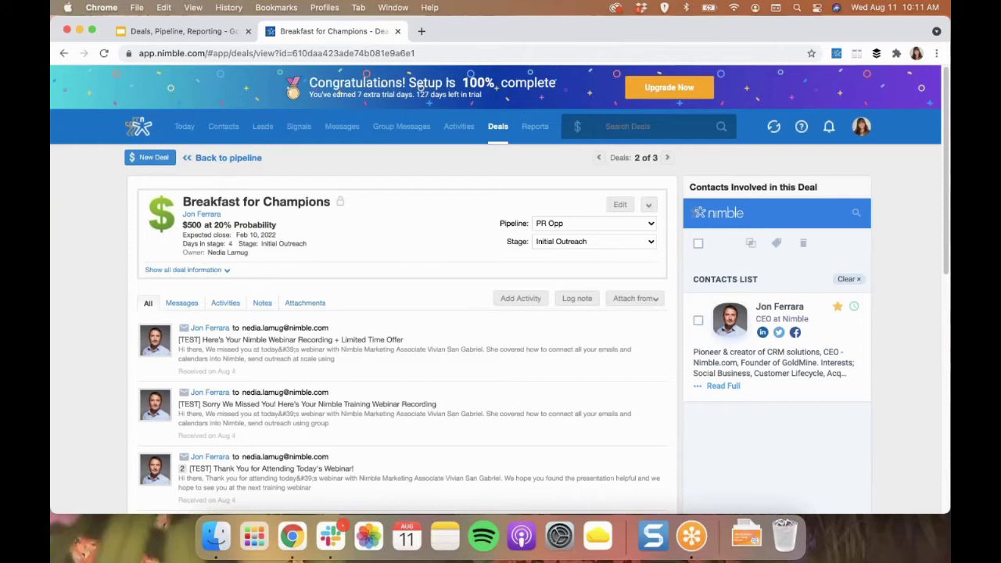
Look through the Breakfast for Champions deal's messages, activities, notes and attachments
left_click(185, 305)
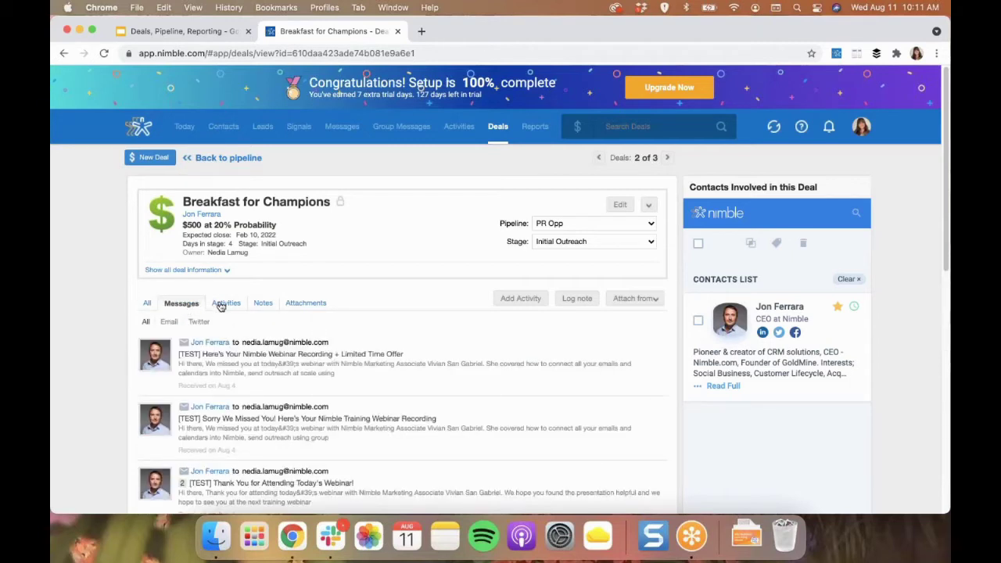
left_click(224, 305)
left_click(264, 304)
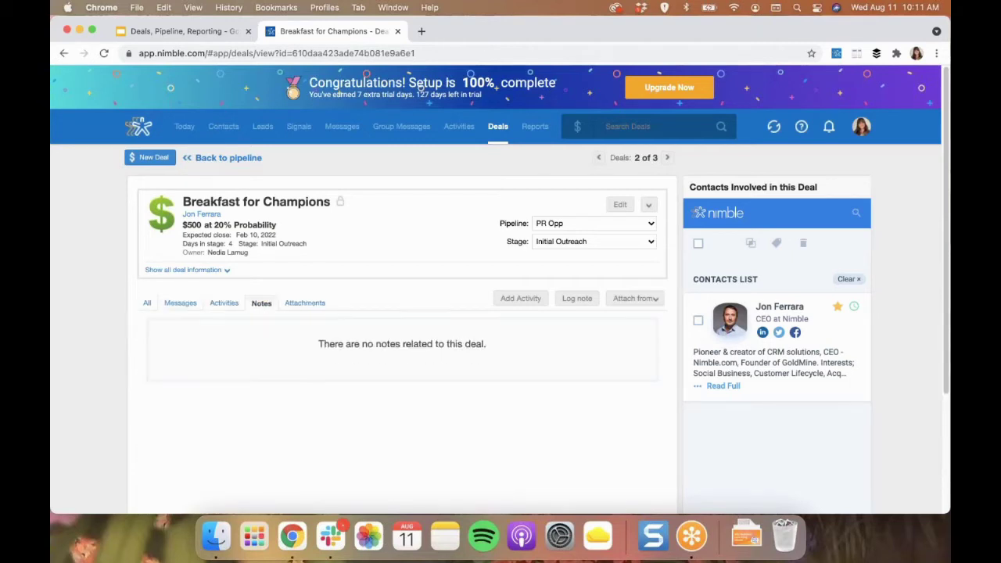
left_click(301, 305)
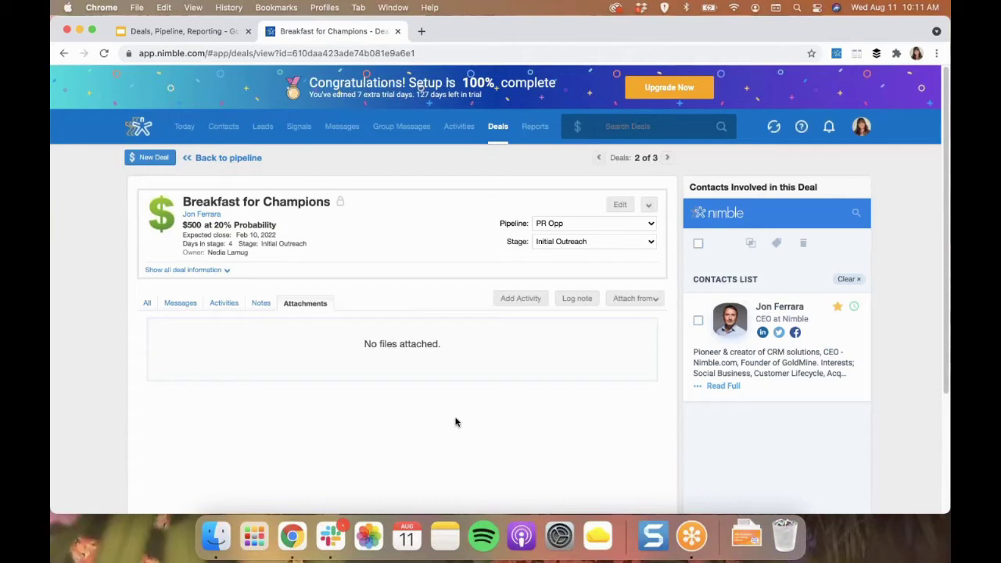
Return to the Deals pipeline board and review the CSV export's deal status and assignee choices without exporting
left_click(498, 126)
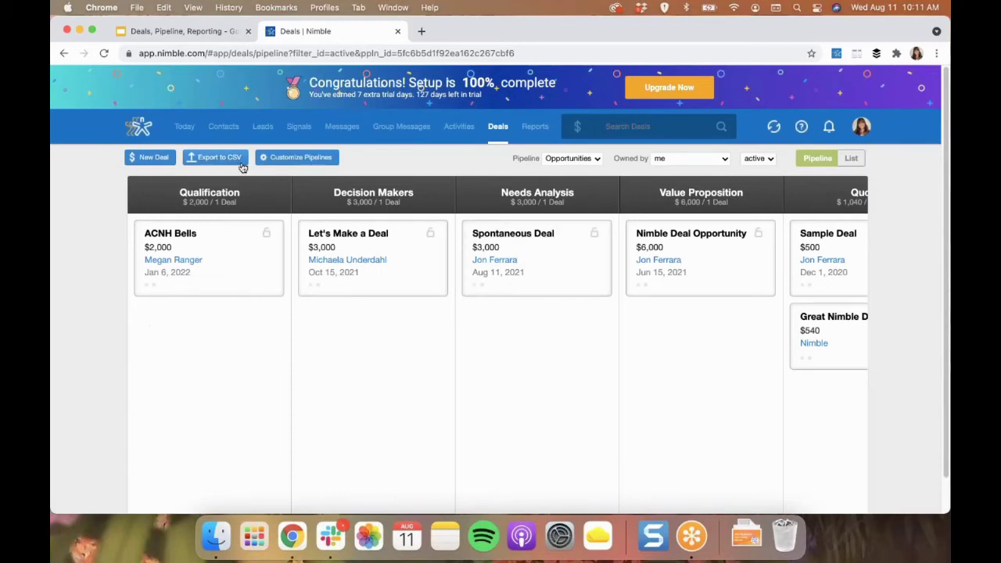
left_click(198, 161)
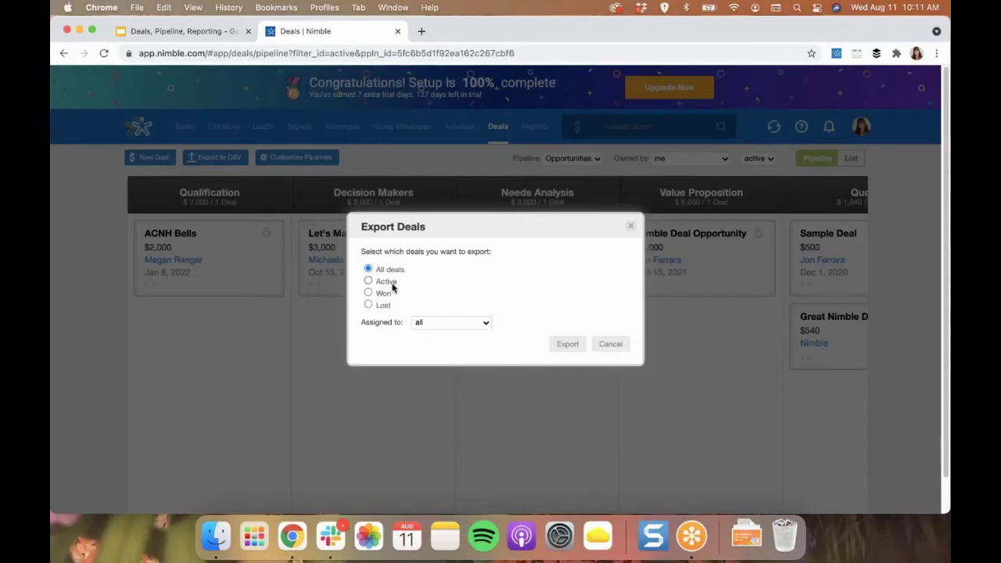
left_click(464, 323)
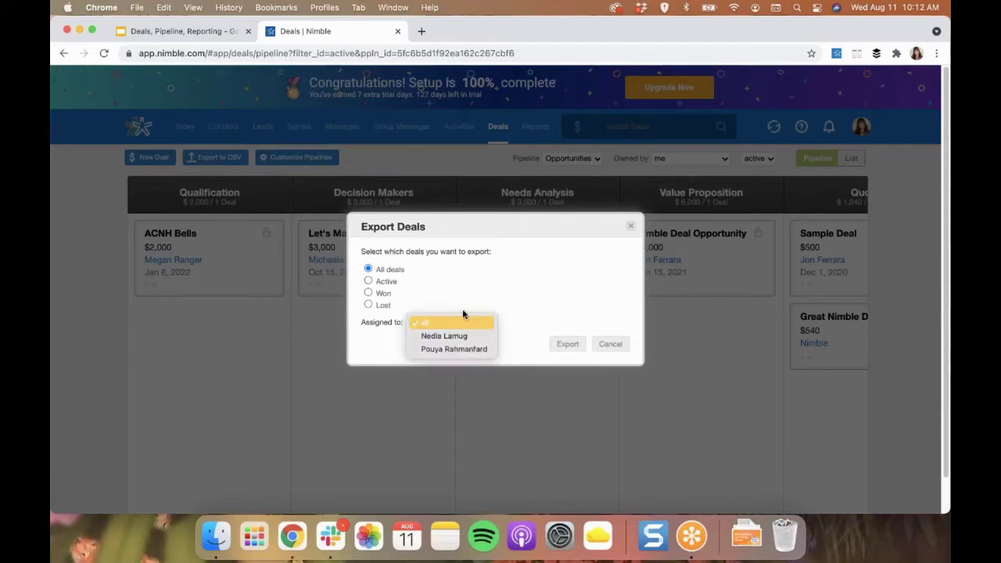
left_click(631, 229)
left_click(631, 227)
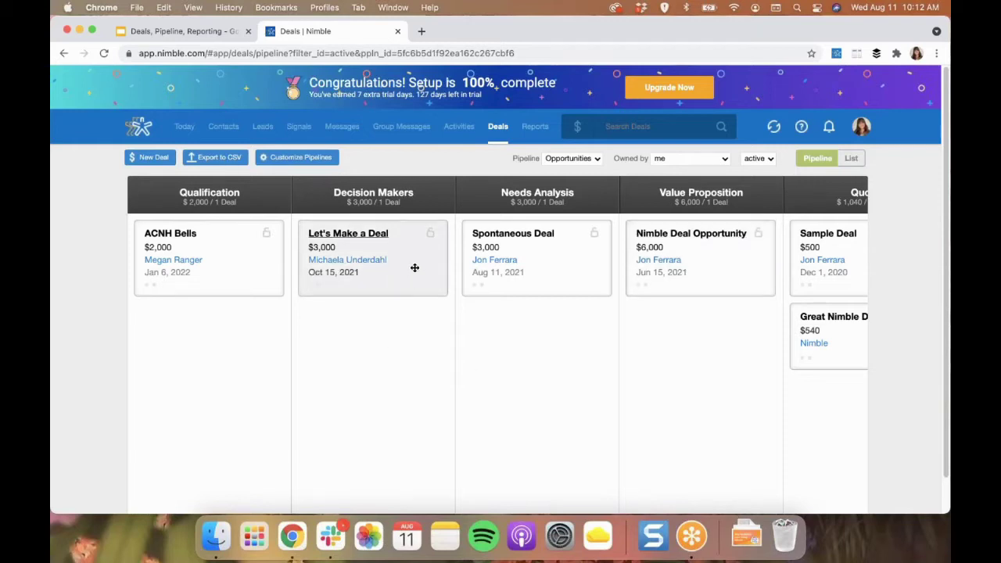
Examine the Opportunities board and its owner and deal status filter choices, keeping "me" and "active"
scroll(417, 260, "down", 1)
left_click_drag(416, 260, 415, 285)
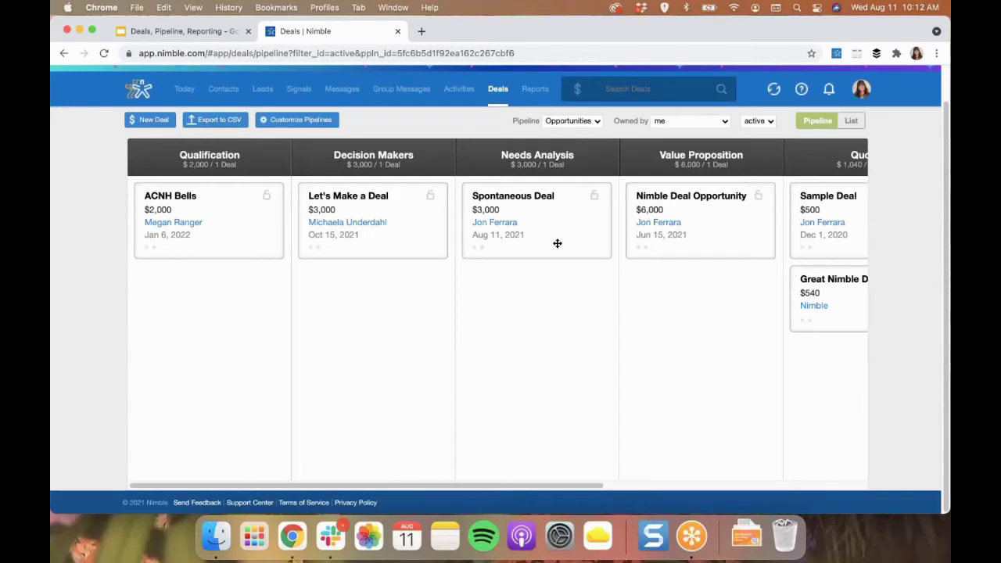
left_click(677, 125)
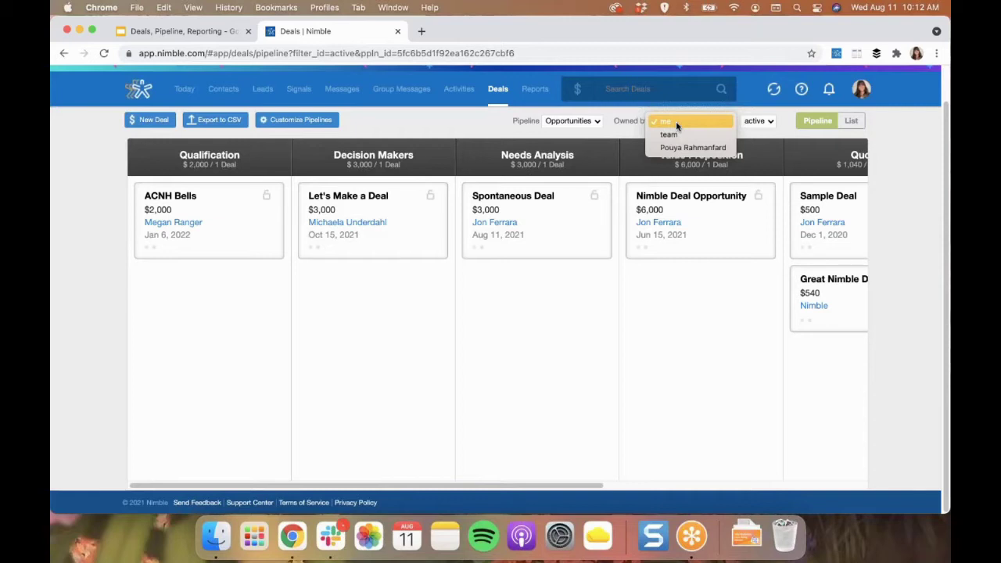
left_click(769, 123)
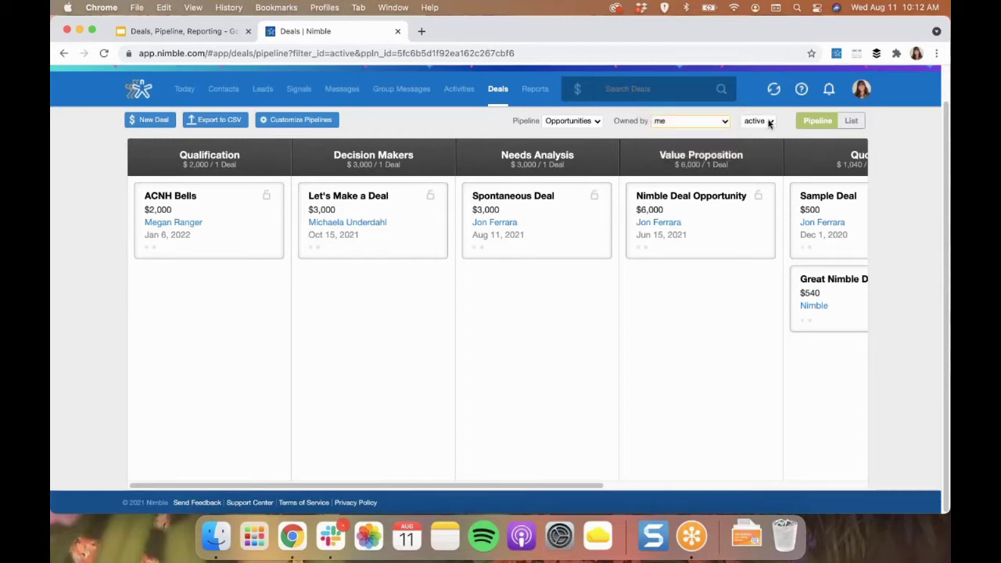
left_click(770, 123)
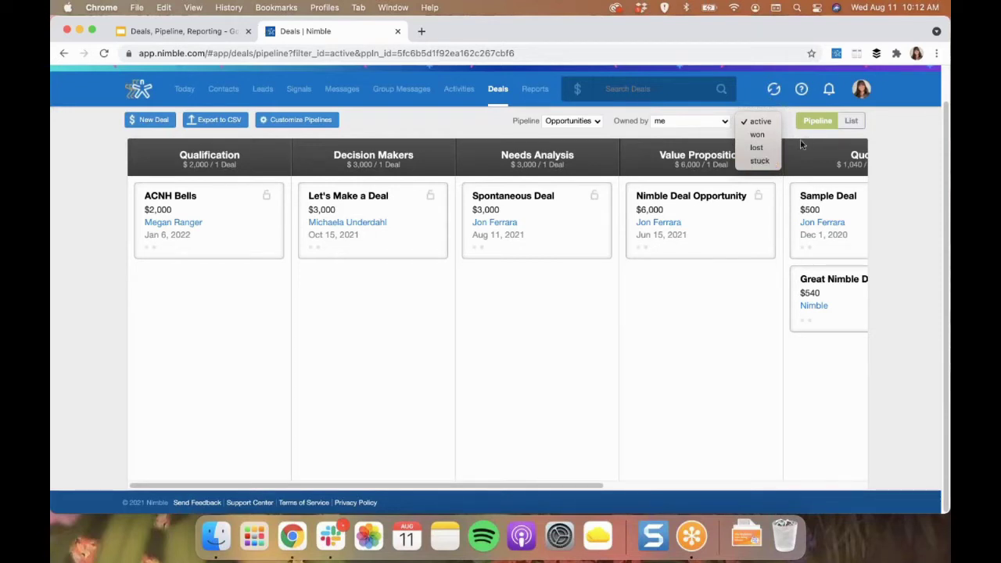
left_click(875, 141)
Show the deals as a list and inspect its grouping choices, leaving the grouping at none
left_click(853, 123)
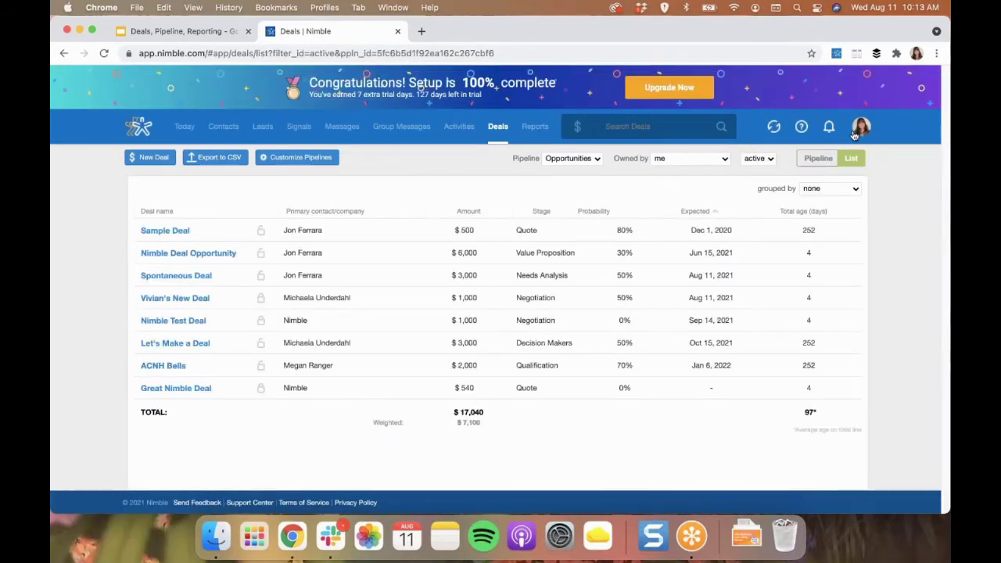
left_click(843, 190)
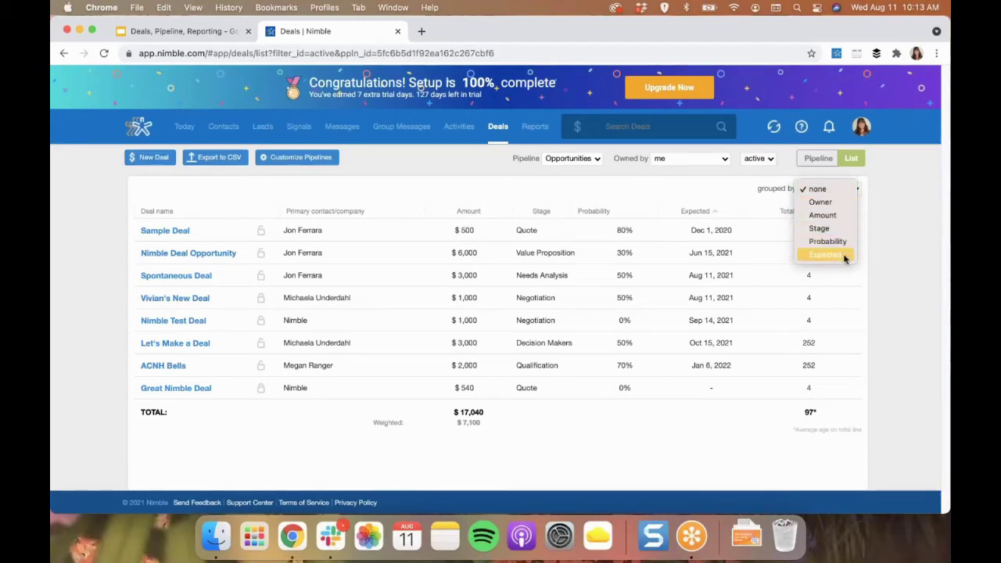
left_click(706, 194)
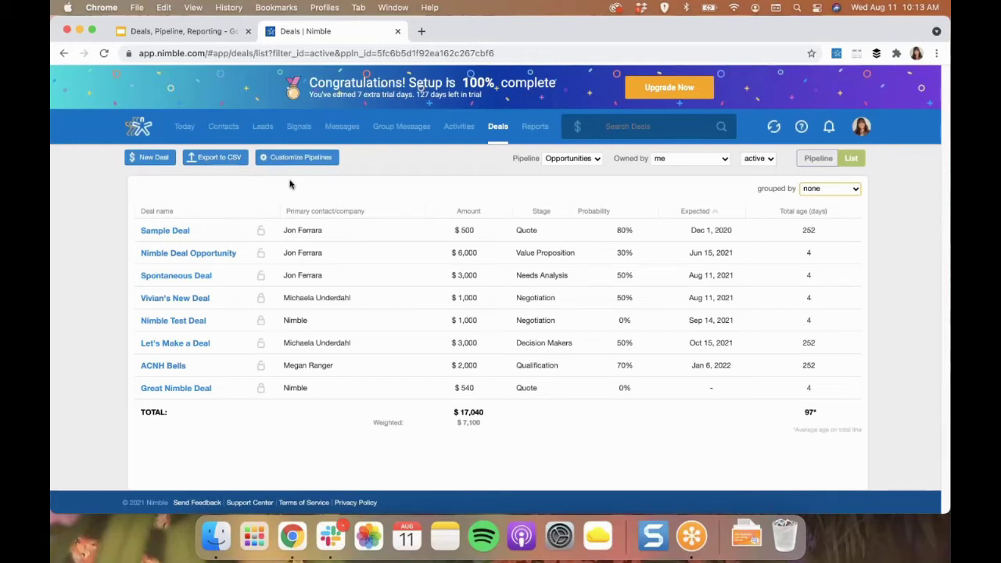
Open the pipeline customization settings and review the existing deal pipelines
left_click(310, 158)
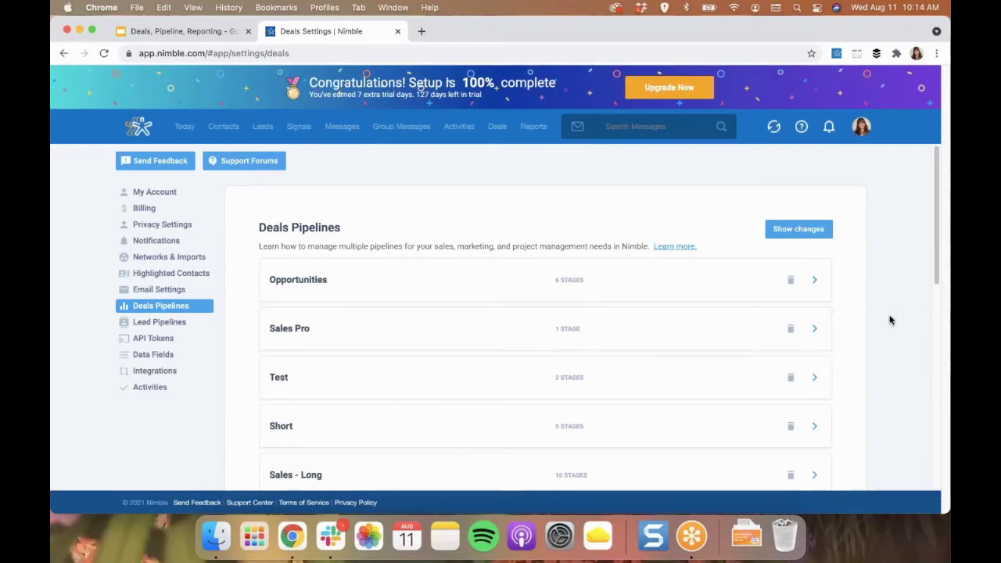
scroll(897, 316, "down", 2)
scroll(897, 316, "down", 4)
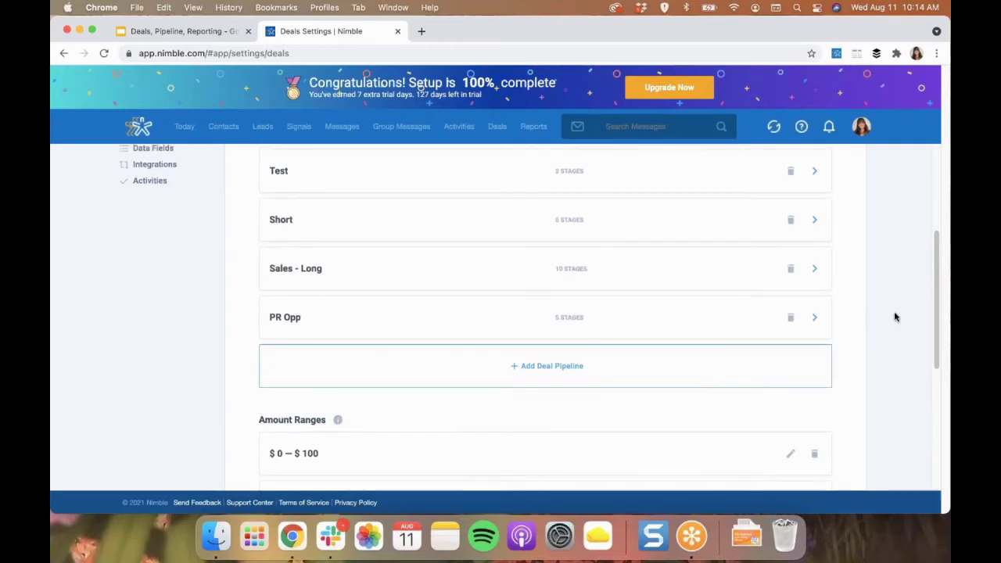
Add a deal pipeline named "Testy" and open a blank new stage entry in it
left_click(543, 383)
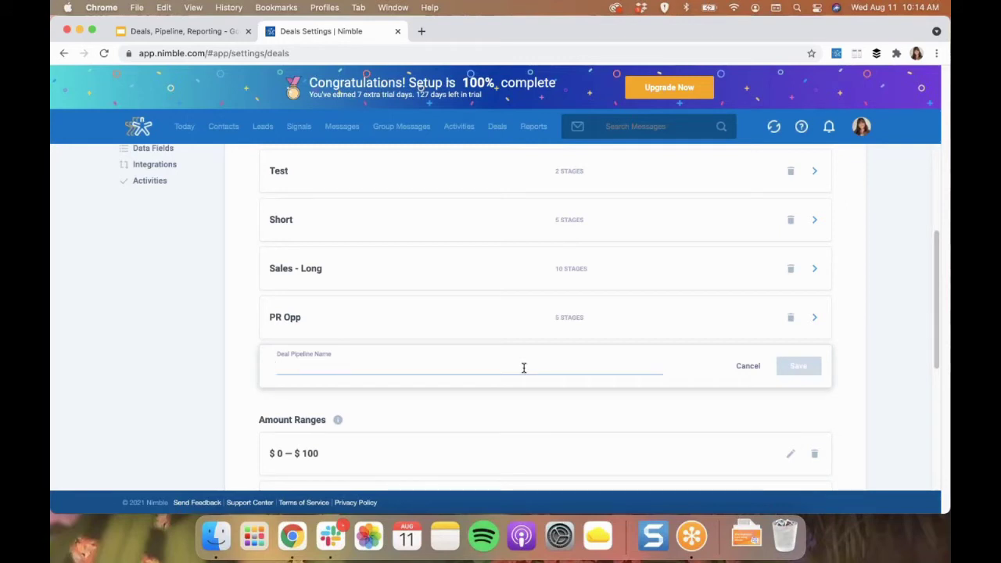
type("Testy")
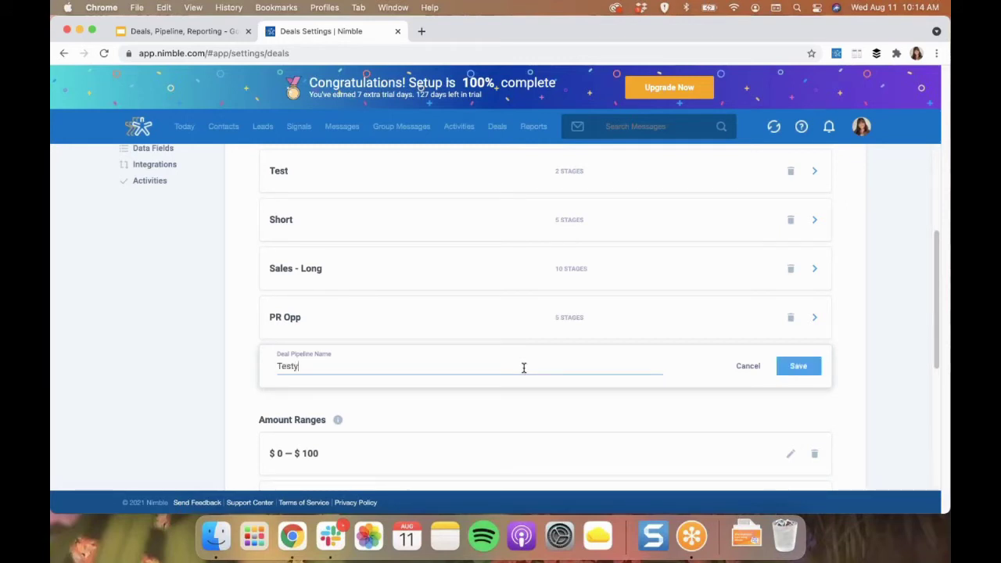
left_click(797, 368)
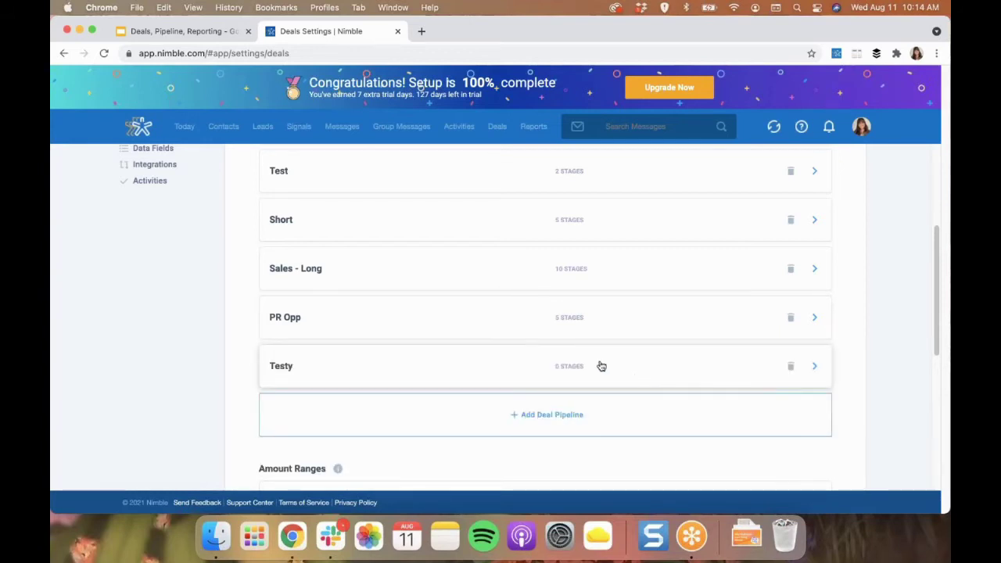
left_click(627, 373)
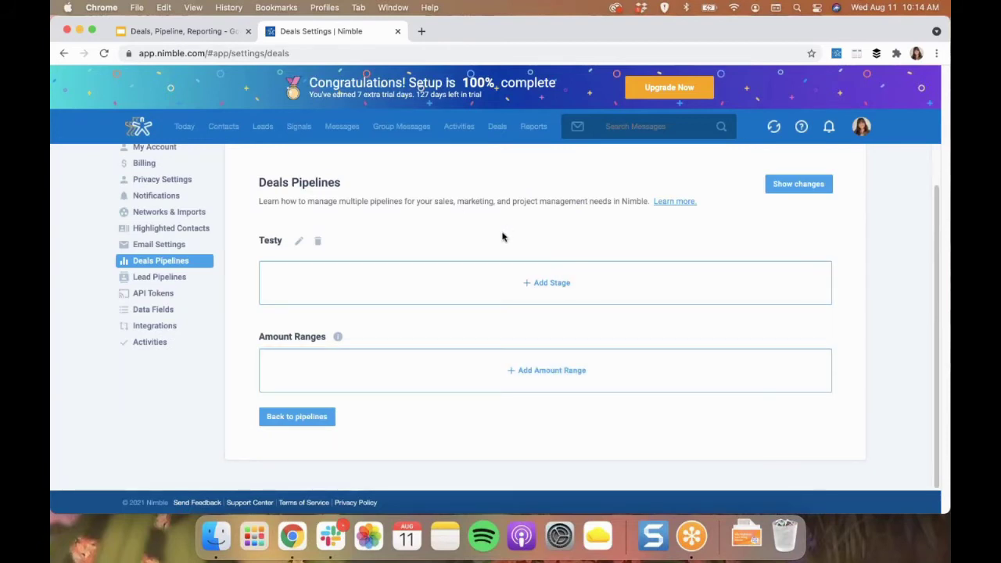
left_click(532, 293)
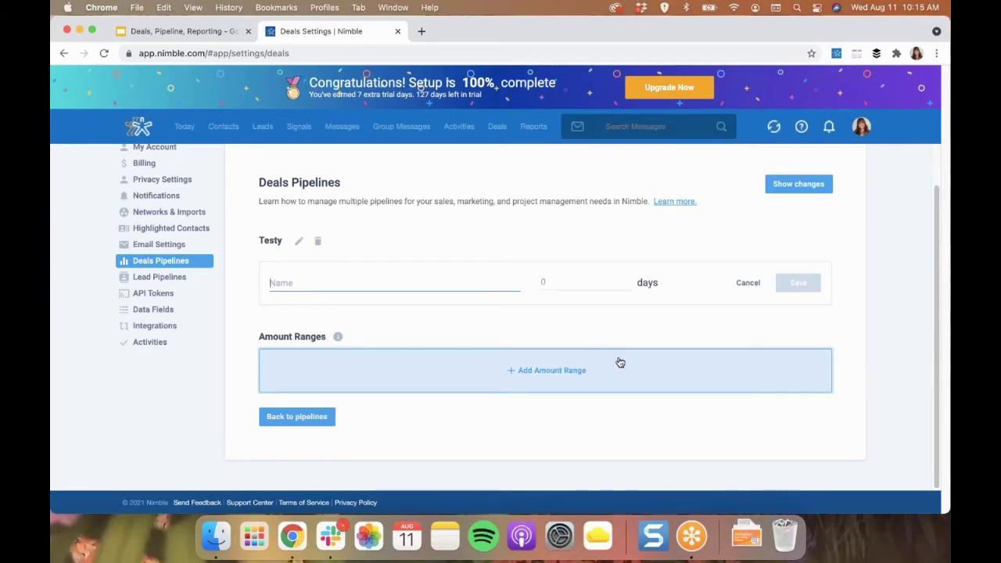
Delete the Testy deal pipeline, including any deals in it
left_click(319, 248)
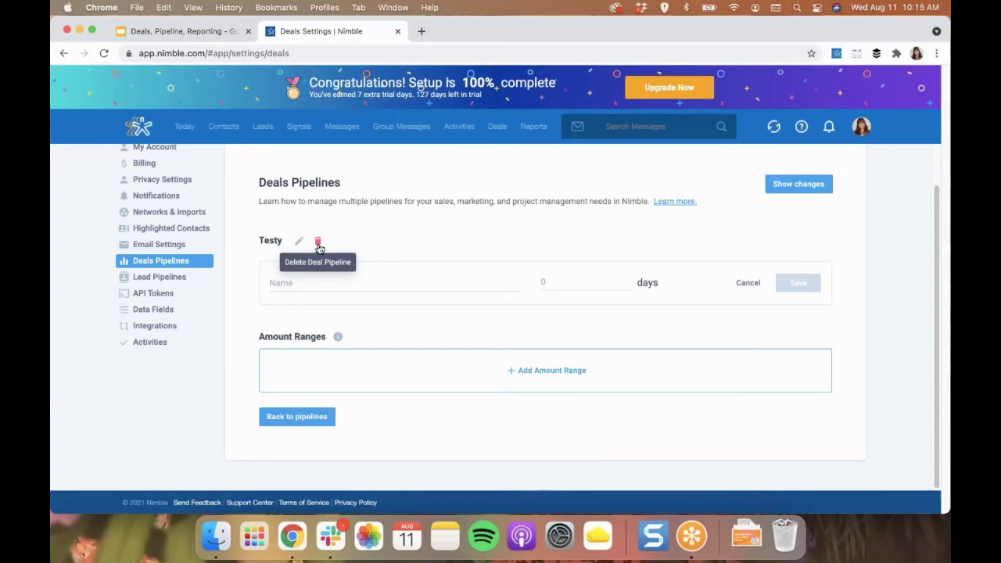
left_click(319, 247)
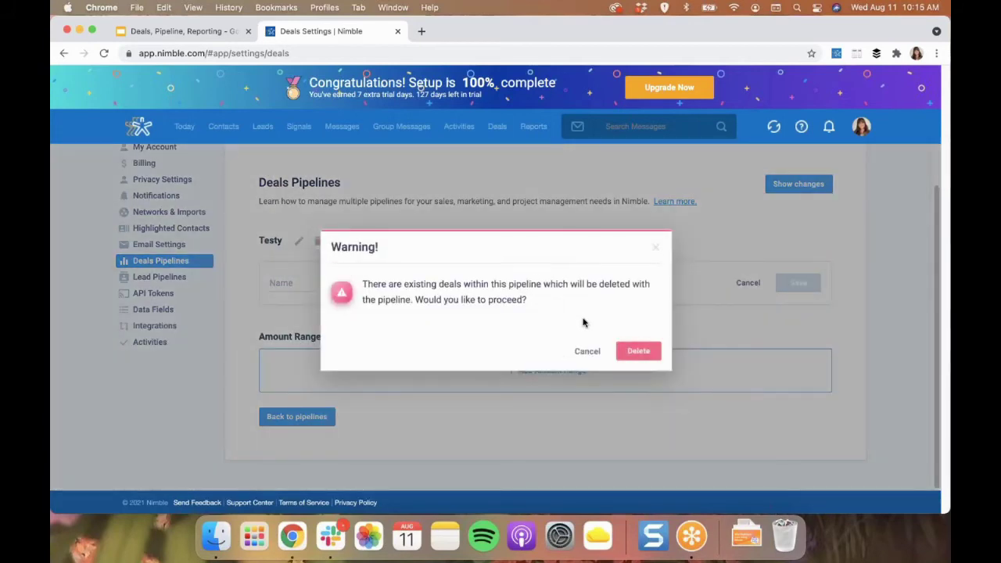
left_click(641, 353)
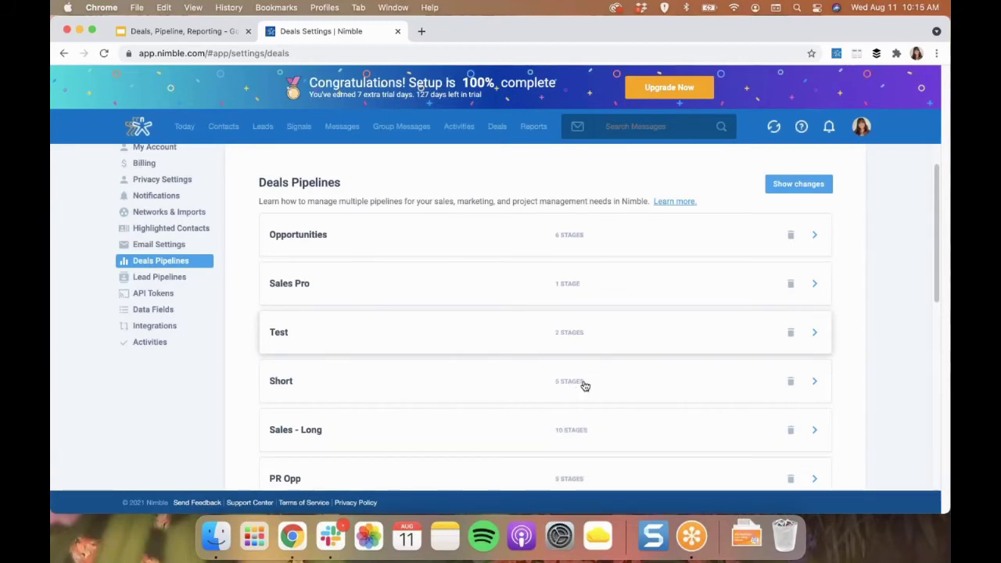
Open the PR Opp deal pipeline and inspect its stages, including the editable name and day limit of Initial Outreach
scroll(588, 385, "down", 1)
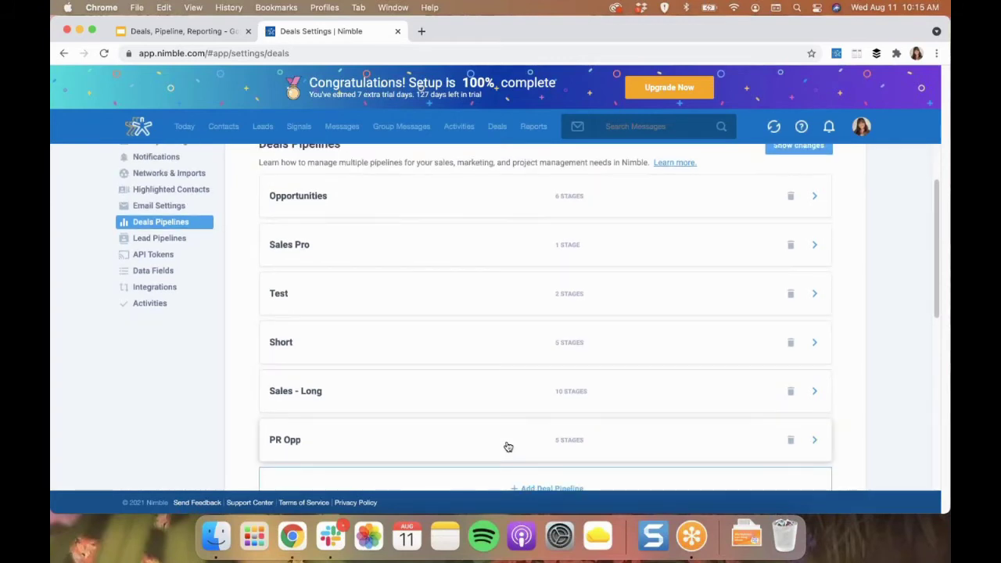
left_click(508, 446)
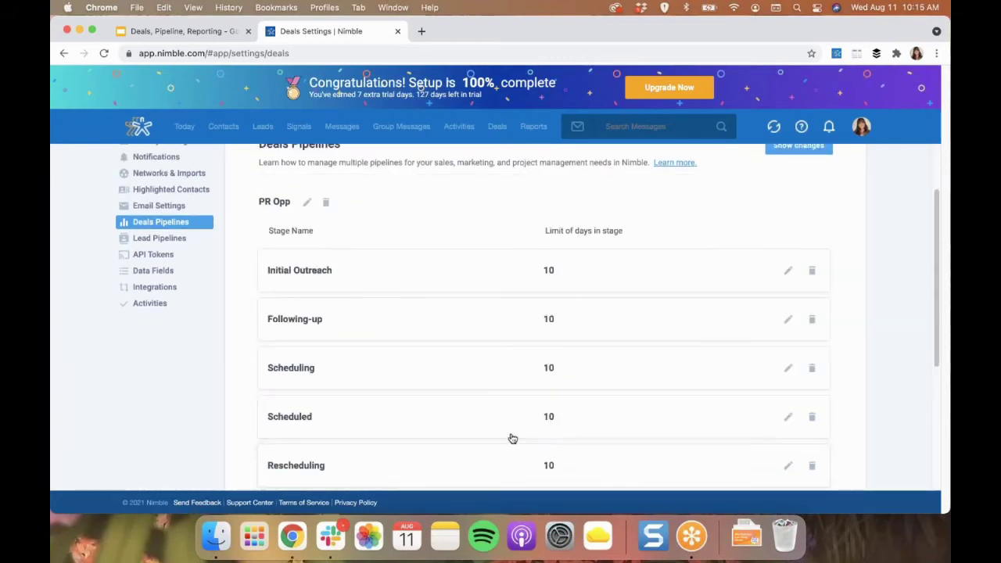
scroll(513, 440, "up", 1)
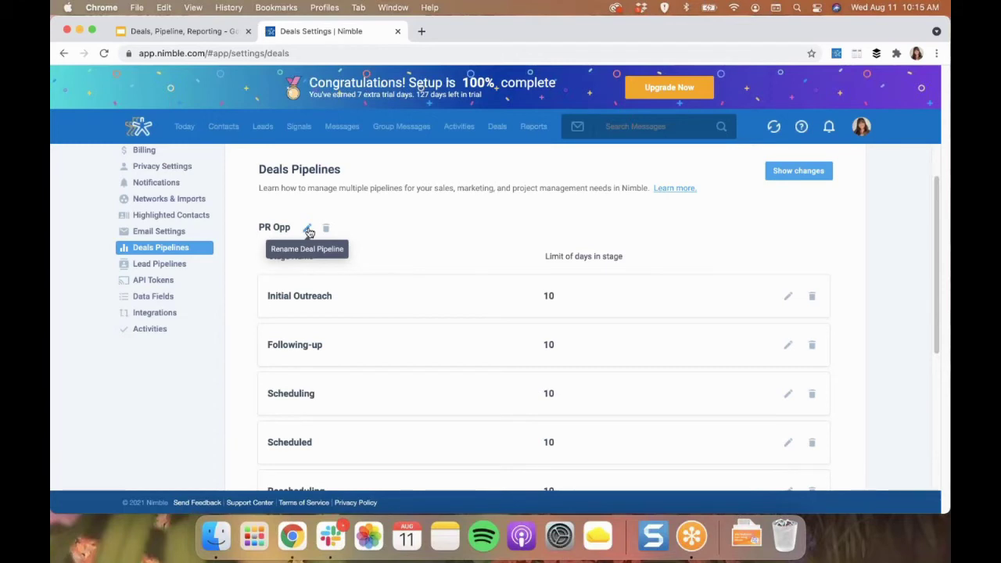
left_click(788, 296)
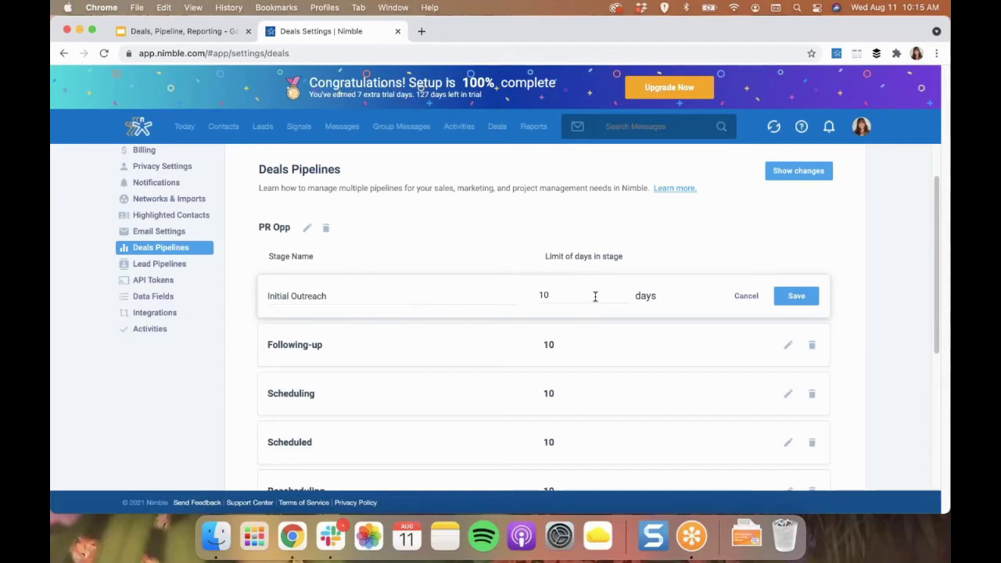
left_click(804, 303)
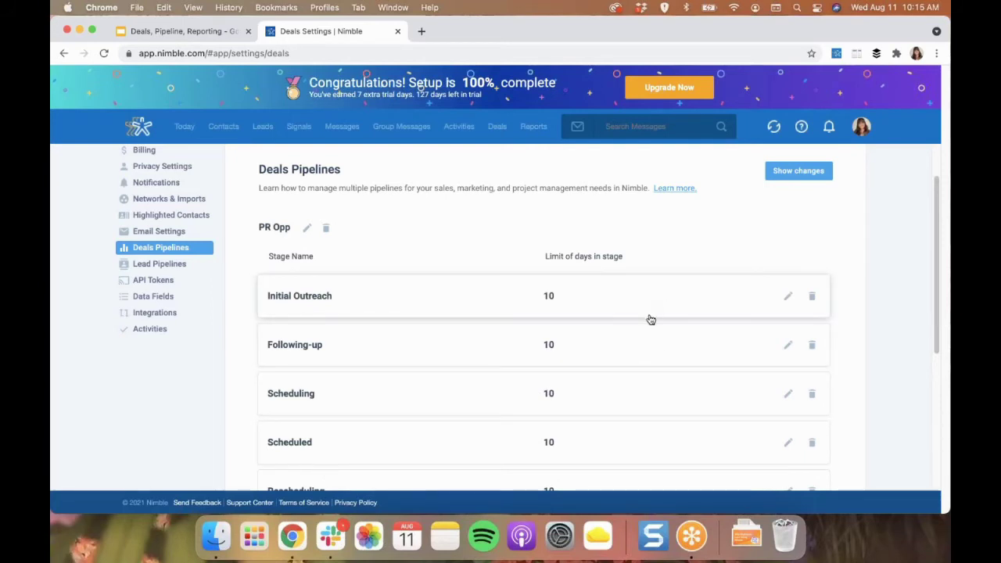
left_click_drag(651, 302, 655, 252)
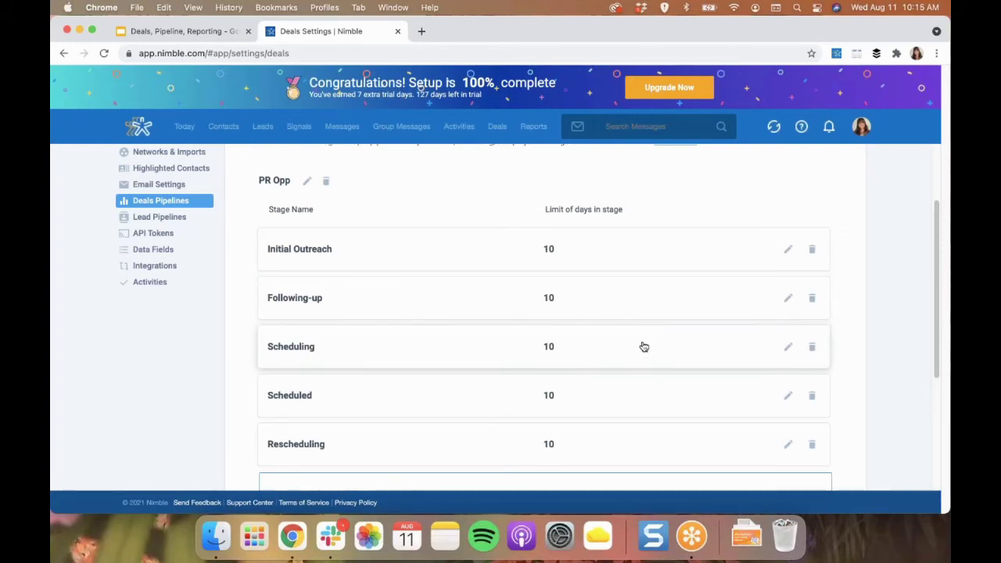
scroll(722, 333, "down", 1)
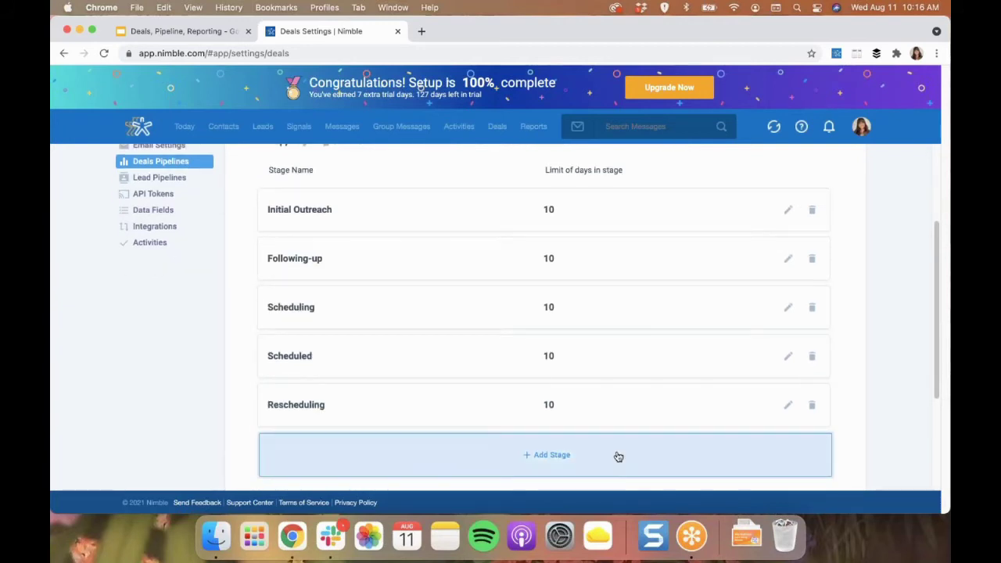
Return to Deals, show the Short pipeline as a board, and look through its stages up to Close Deal
left_click(498, 129)
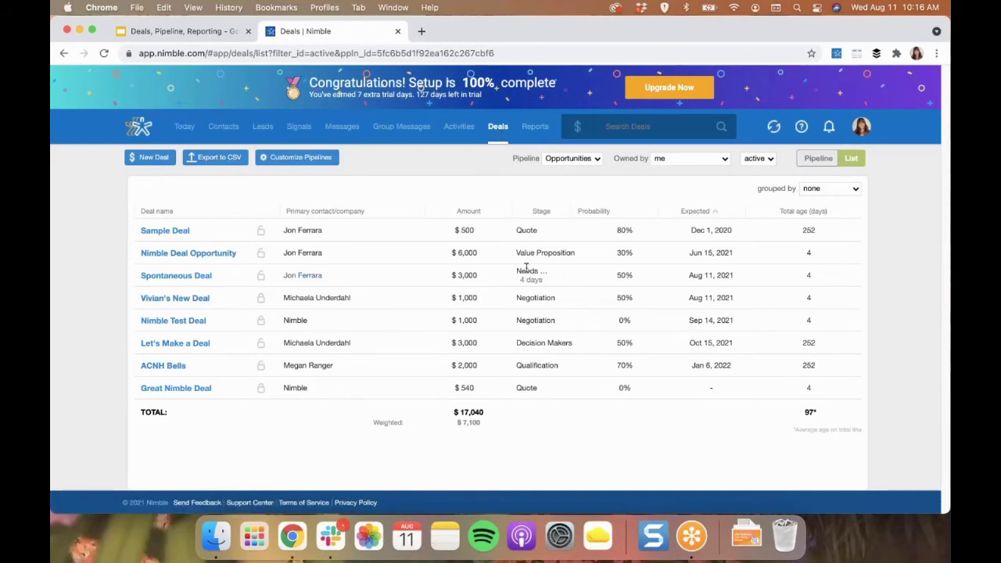
left_click(590, 159)
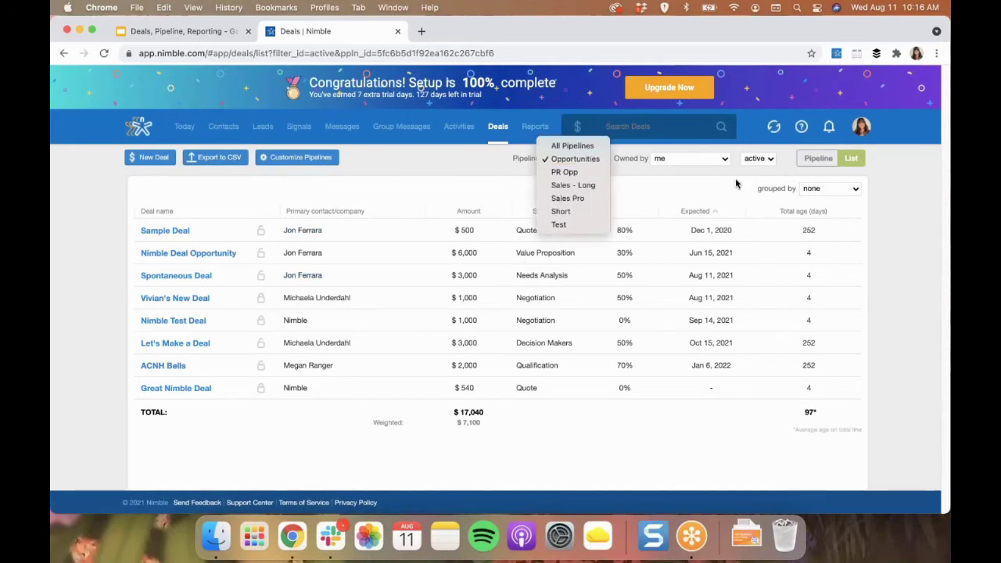
left_click(590, 160)
left_click(579, 158)
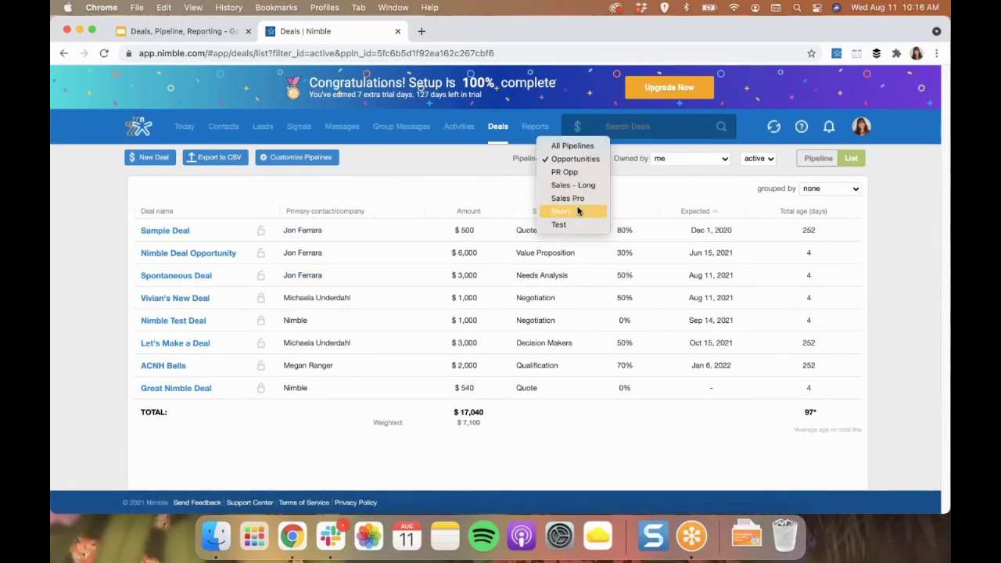
left_click(578, 211)
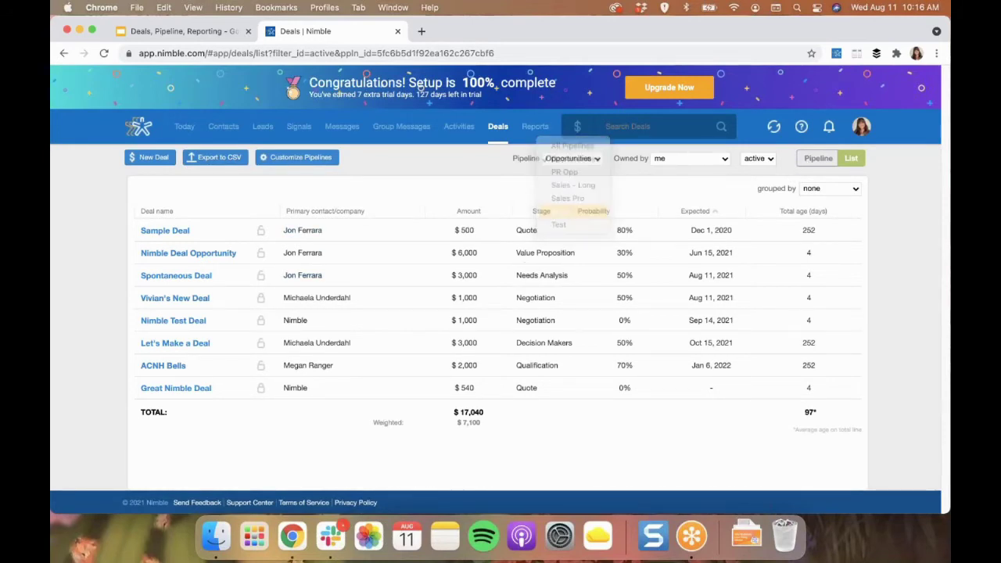
left_click(818, 160)
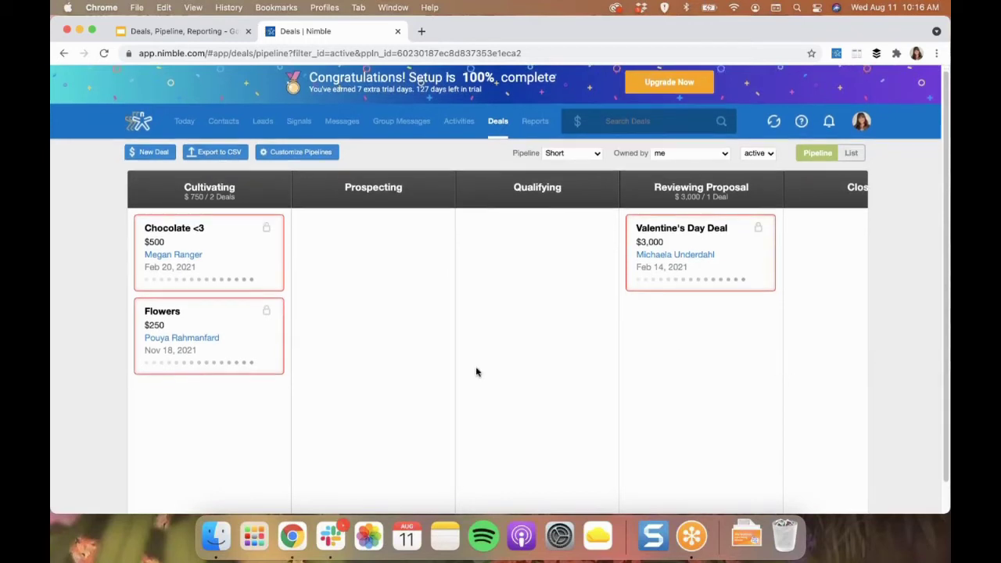
scroll(423, 422, "down", 2)
left_click_drag(380, 492, 583, 488)
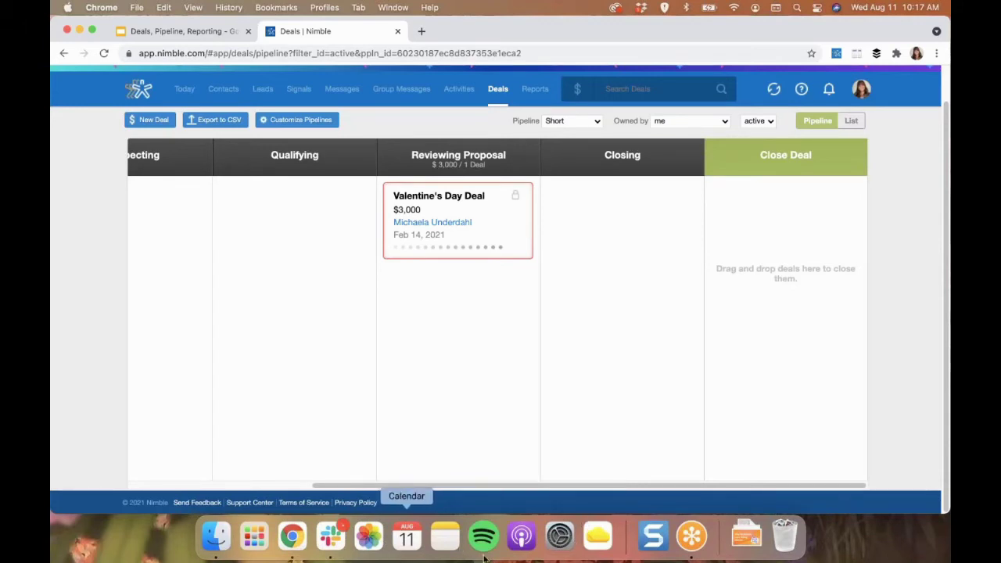
left_click_drag(561, 486, 307, 490)
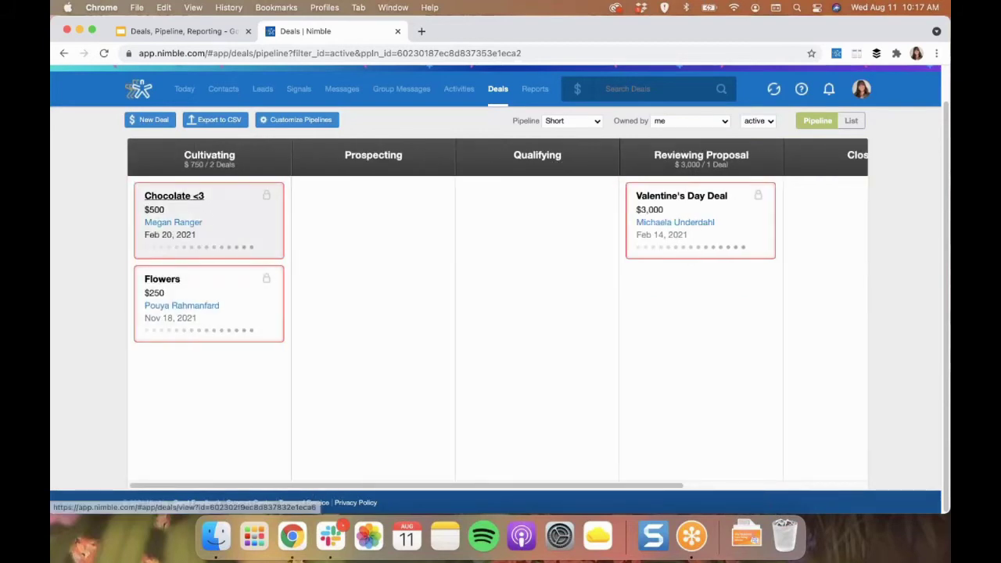
Open the "Chocolate <3" deal and inspect the task, event, call and custom options for adding an activity, without creating one
left_click(198, 198)
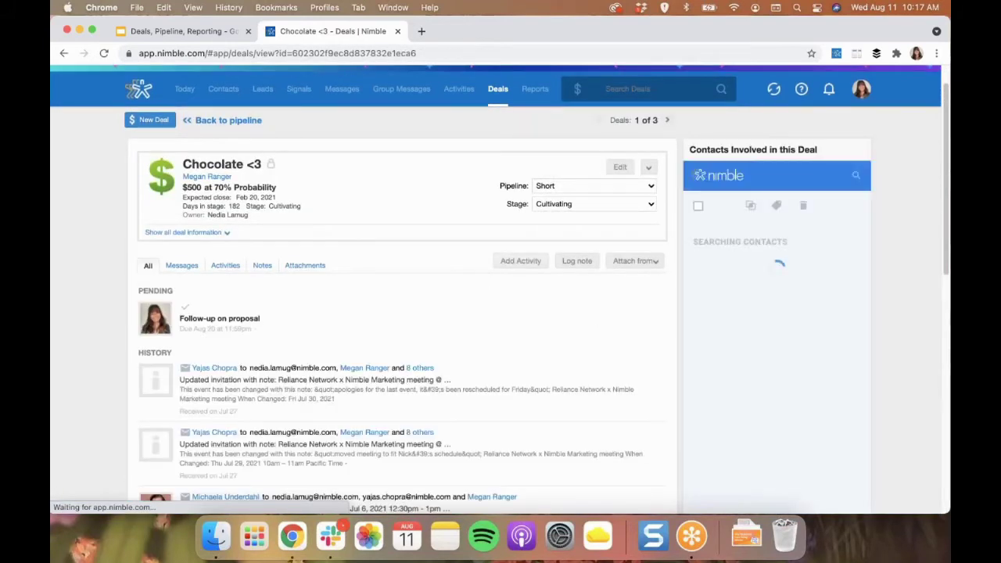
left_click(521, 260)
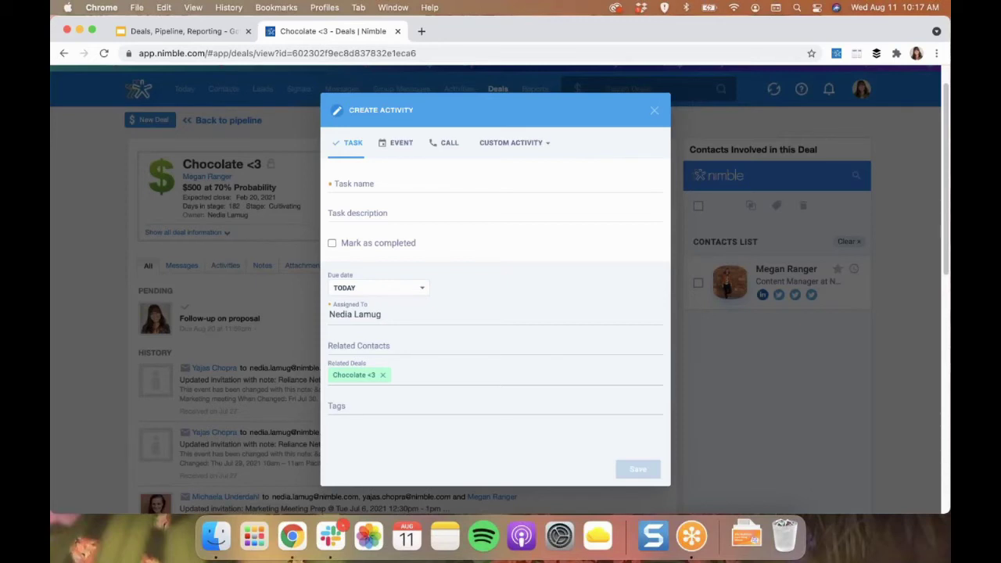
left_click(399, 144)
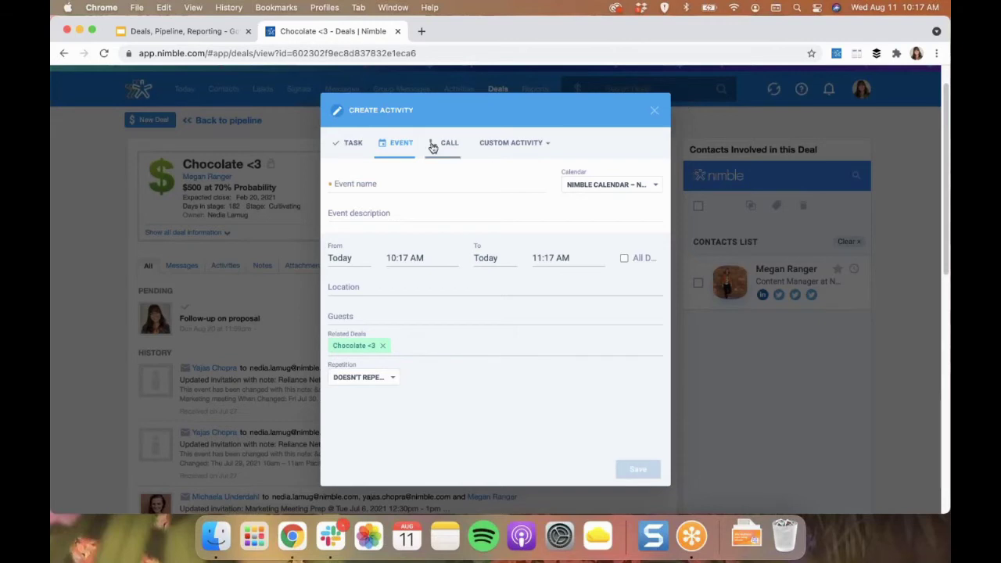
left_click(433, 145)
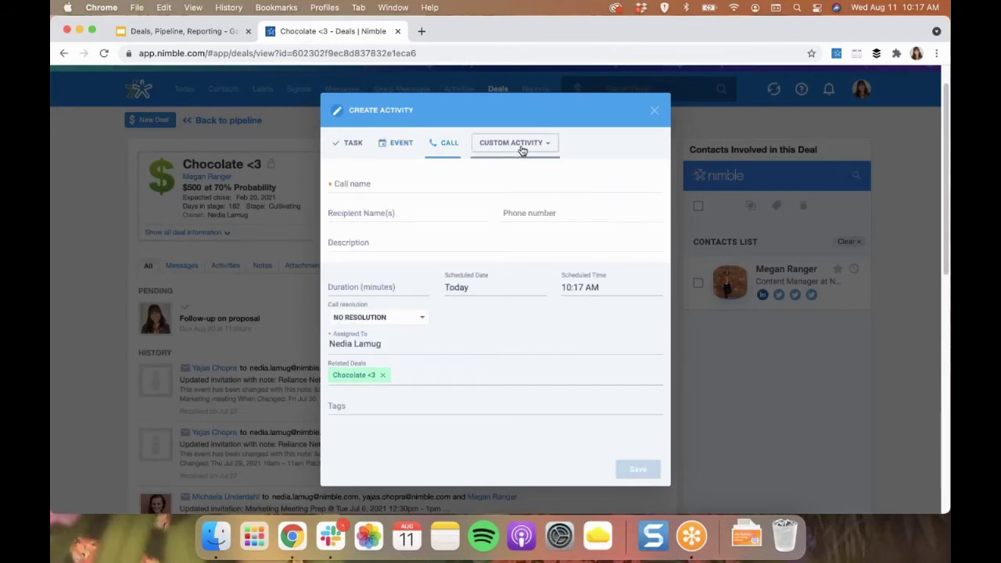
left_click(522, 145)
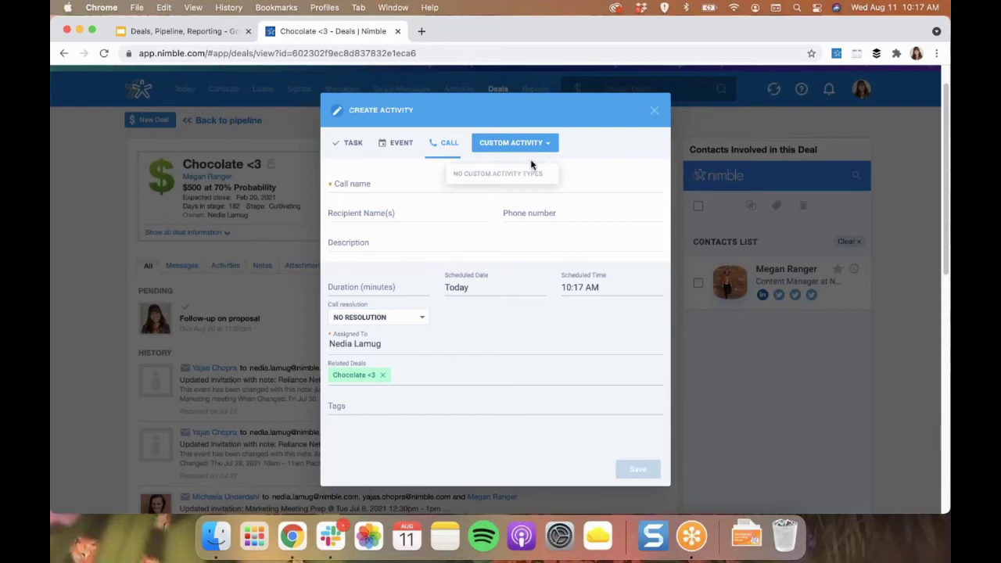
left_click(655, 114)
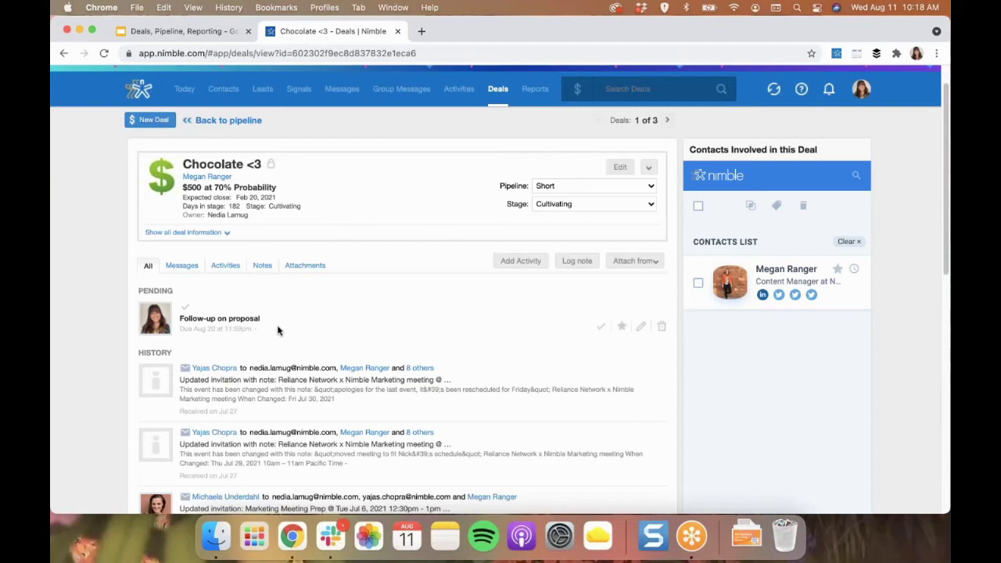
Return to the Deals board, show the Sales - Long pipeline, and look through its stages up to Close Deal
left_click(499, 92)
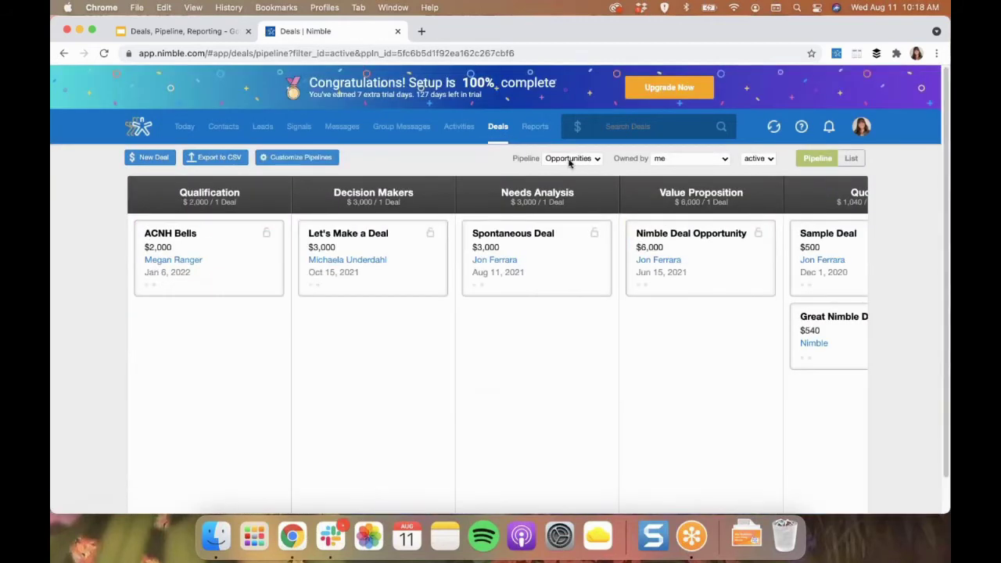
left_click(570, 162)
left_click(585, 182)
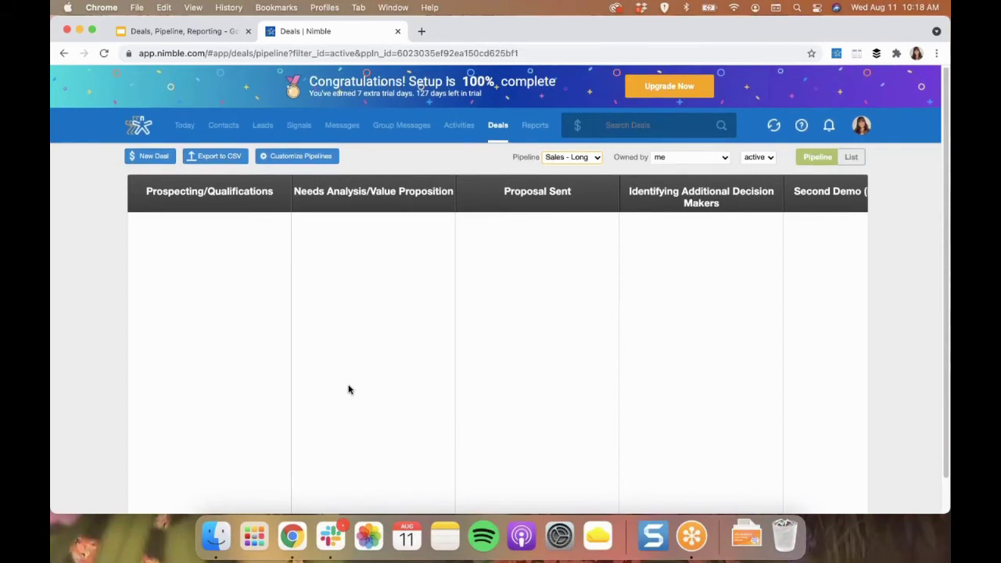
scroll(329, 401, "down", 1)
left_click_drag(406, 488, 838, 474)
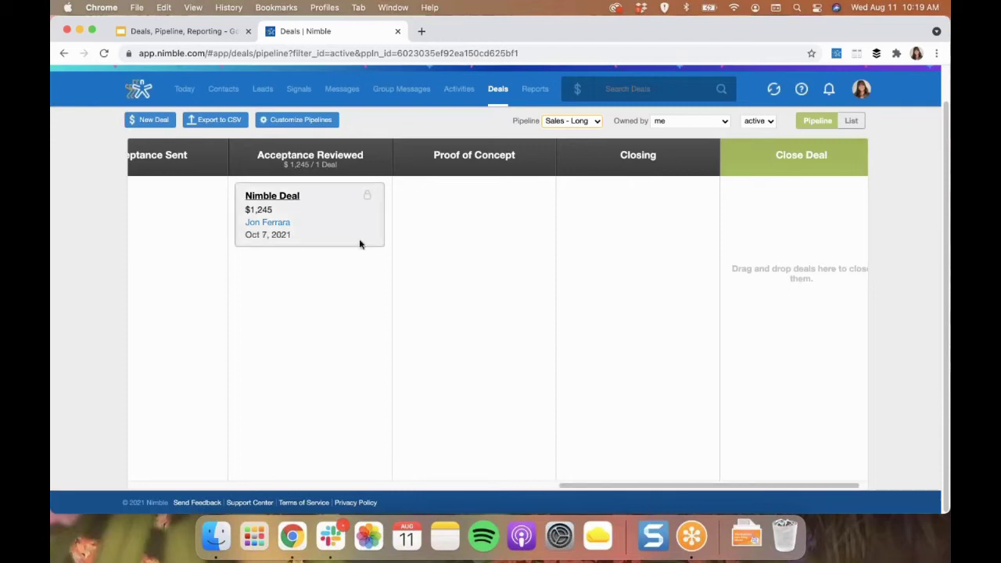
Try to close the Nimble Deal from Acceptance Reviewed as won, dismissing the form for updating the deal
left_click_drag(327, 224, 782, 319)
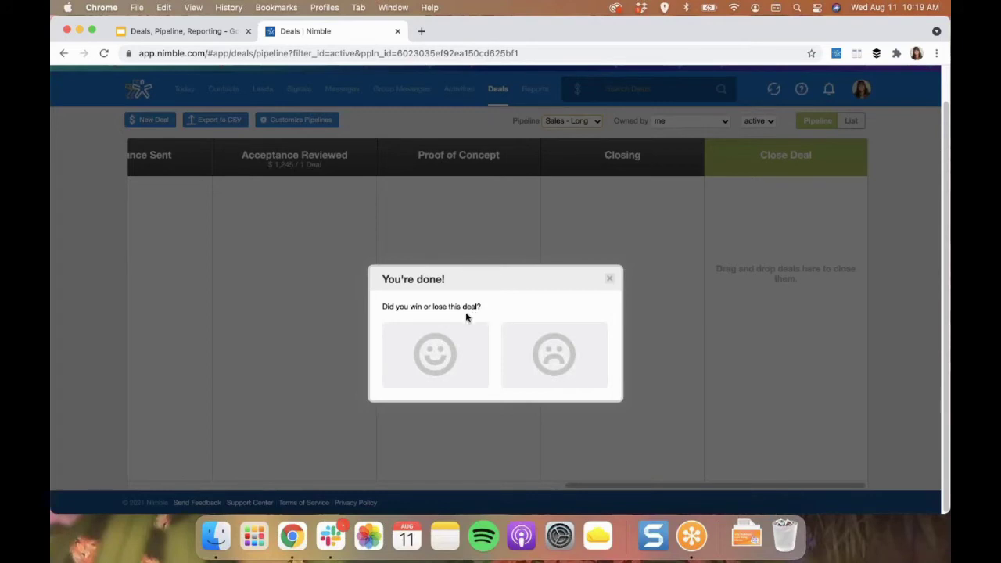
left_click(465, 369)
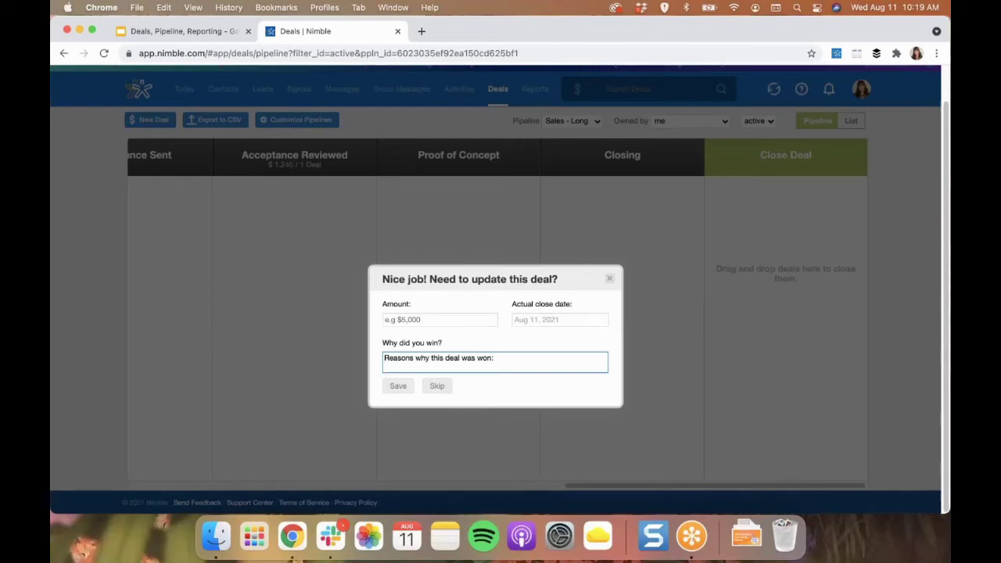
left_click(611, 281)
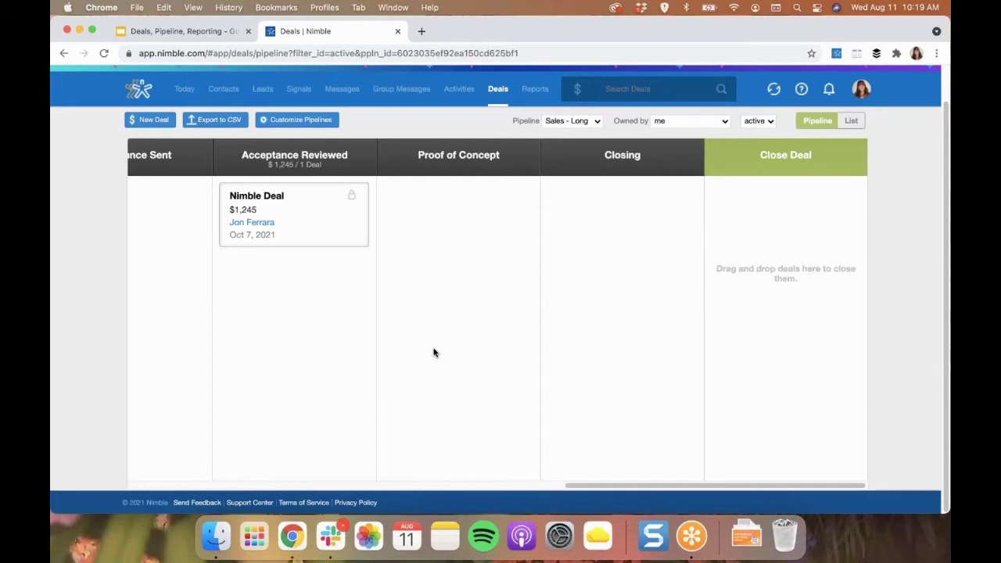
Show the PR Opp pipeline on the Deals board and look through its stages up to Close Deal
left_click(577, 122)
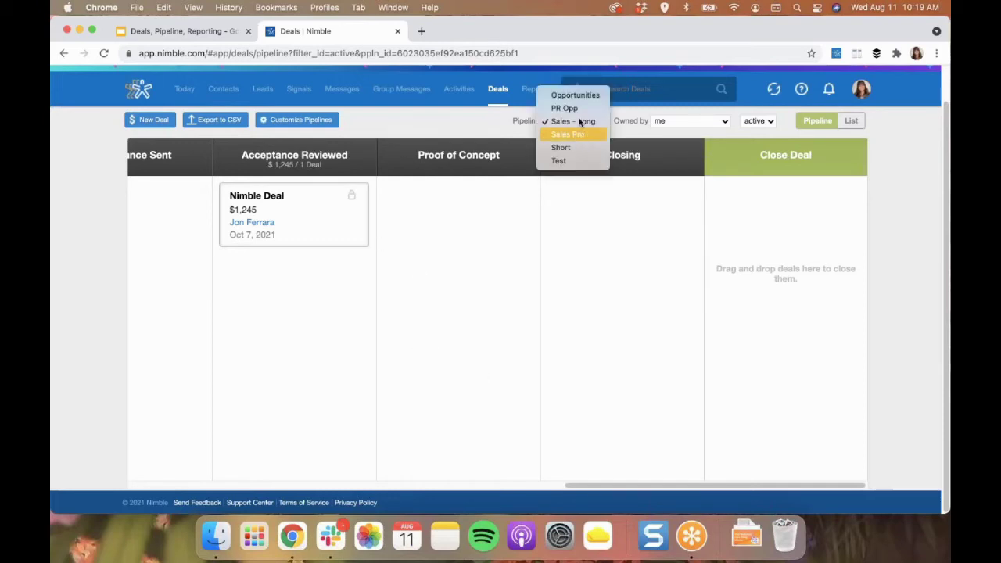
left_click(586, 111)
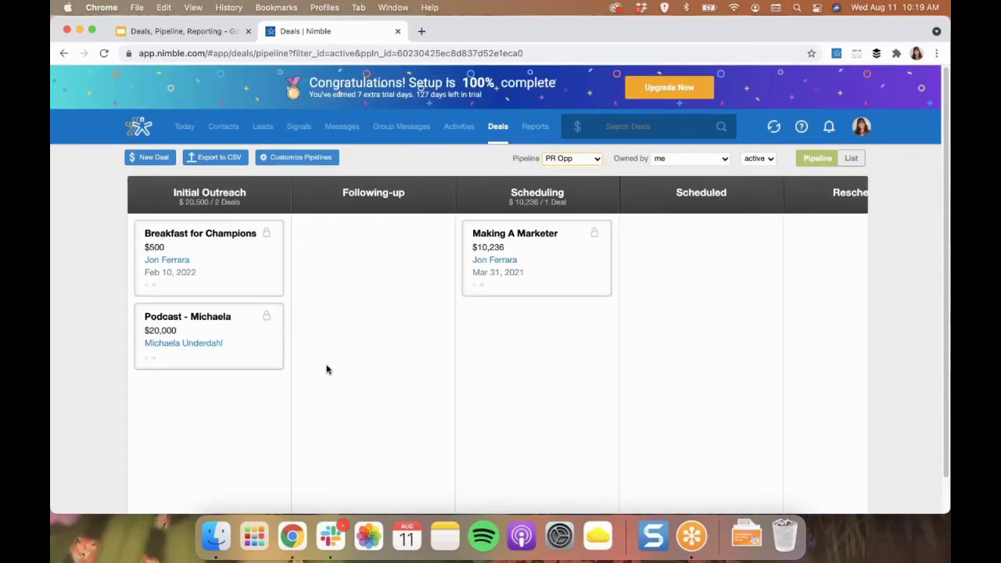
scroll(337, 387, "down", 1)
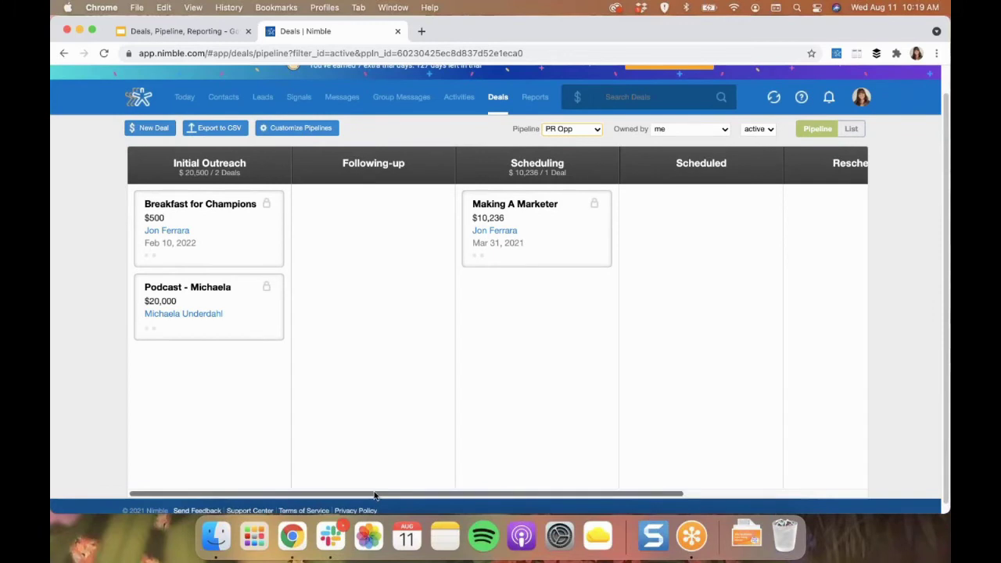
left_click_drag(375, 496, 673, 498)
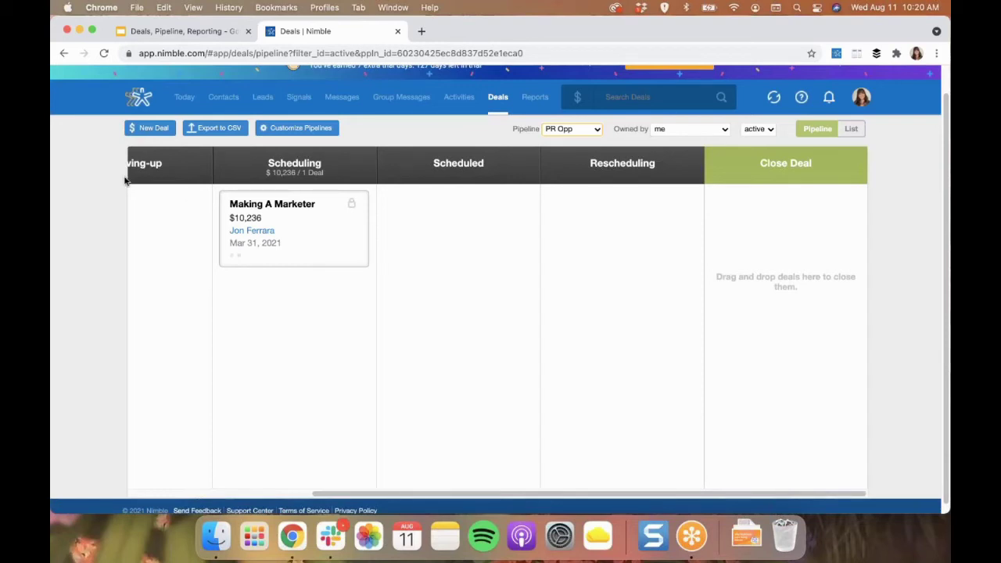
left_click(100, 266)
scroll(180, 230, "up", 2)
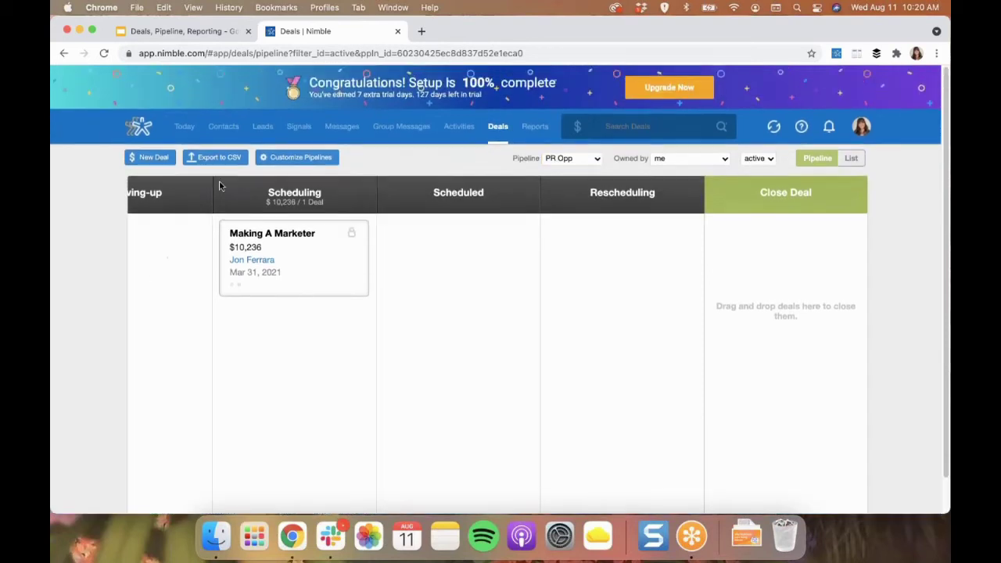
View the Outreach leads board, and run a segment search in Contacts for records whose tag is Marketing Influencer
left_click(265, 129)
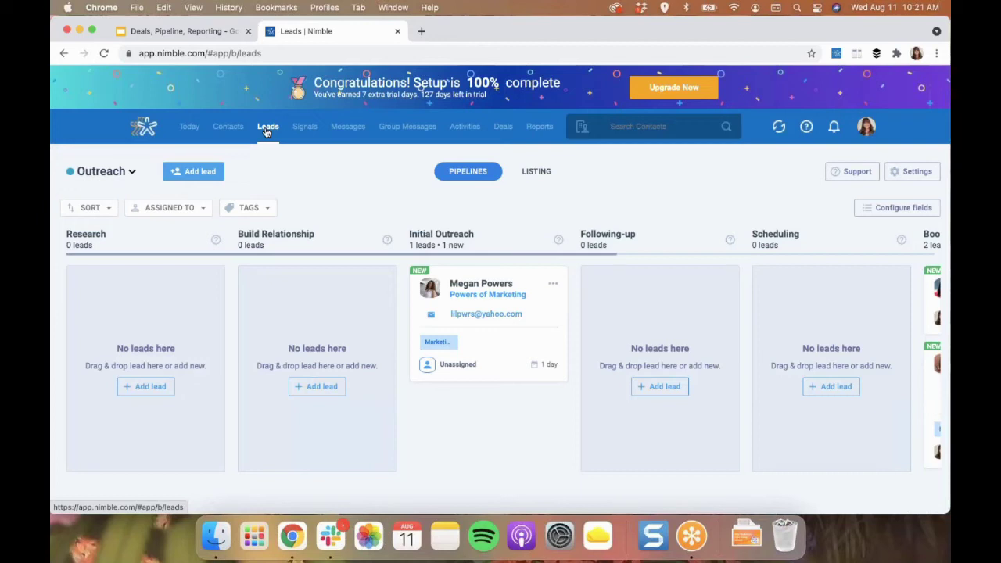
left_click(227, 143)
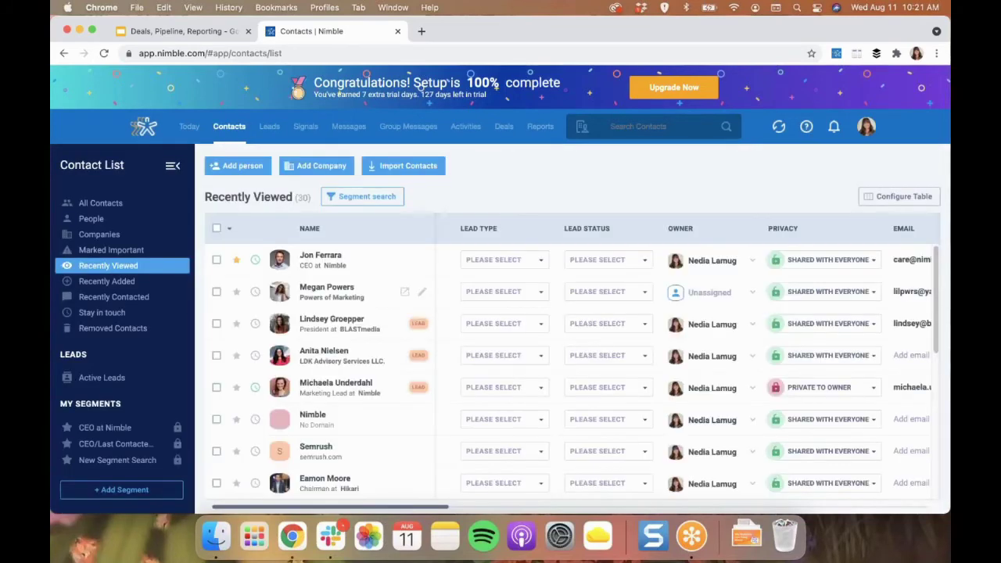
left_click(379, 200)
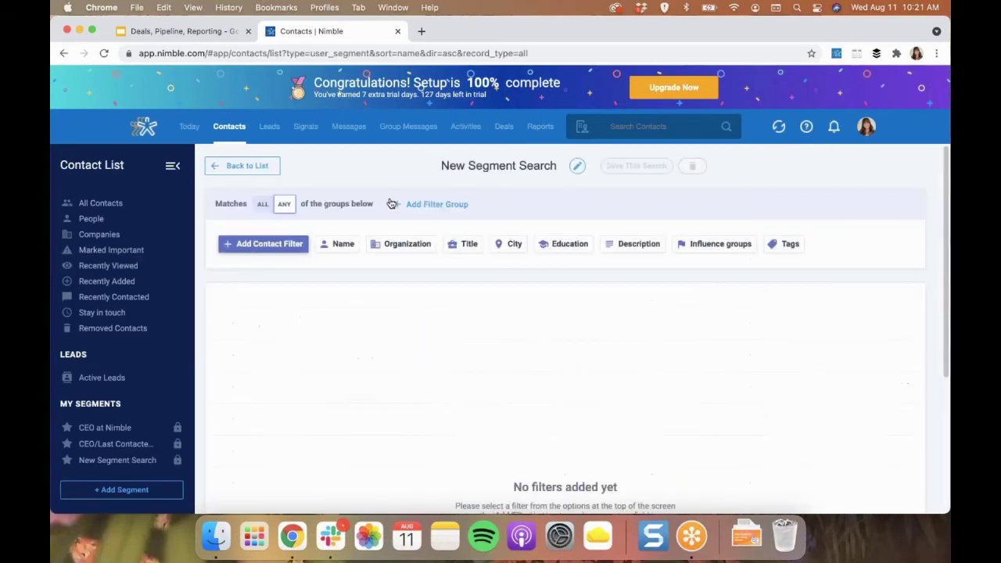
left_click(774, 248)
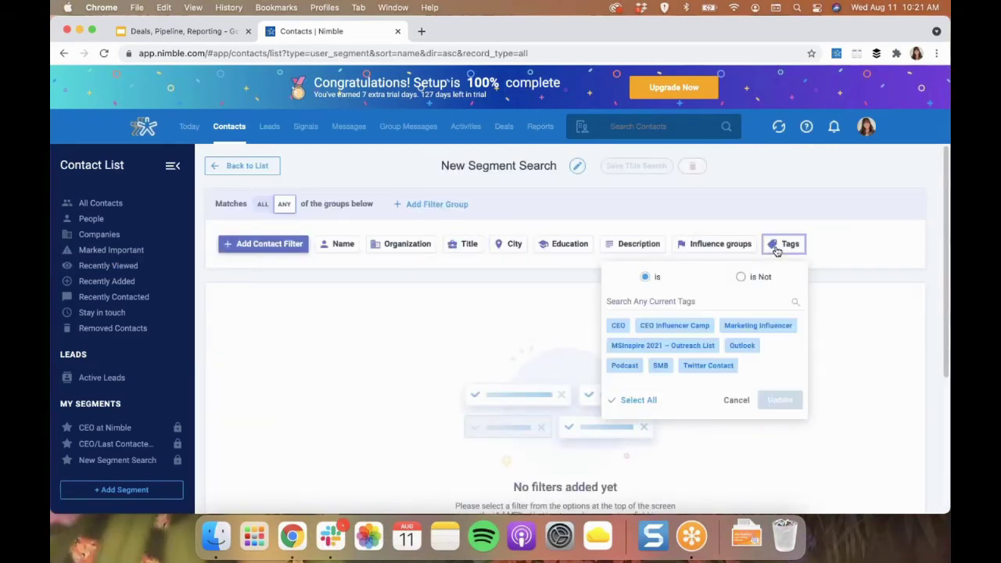
left_click(773, 331)
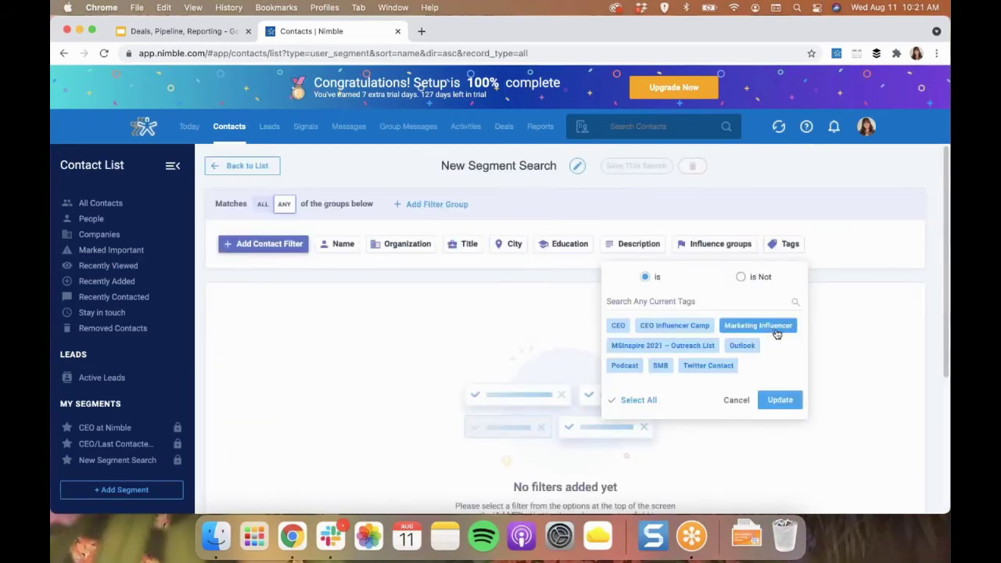
left_click(782, 400)
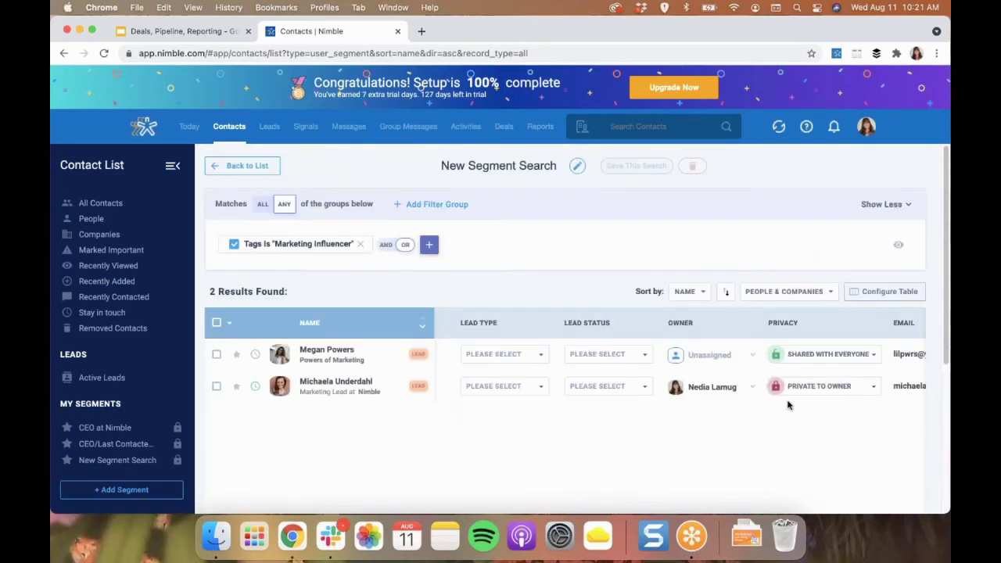
Select both contacts found by the segment search and add them to the Outreach lead pipeline
left_click(216, 355)
left_click(218, 388)
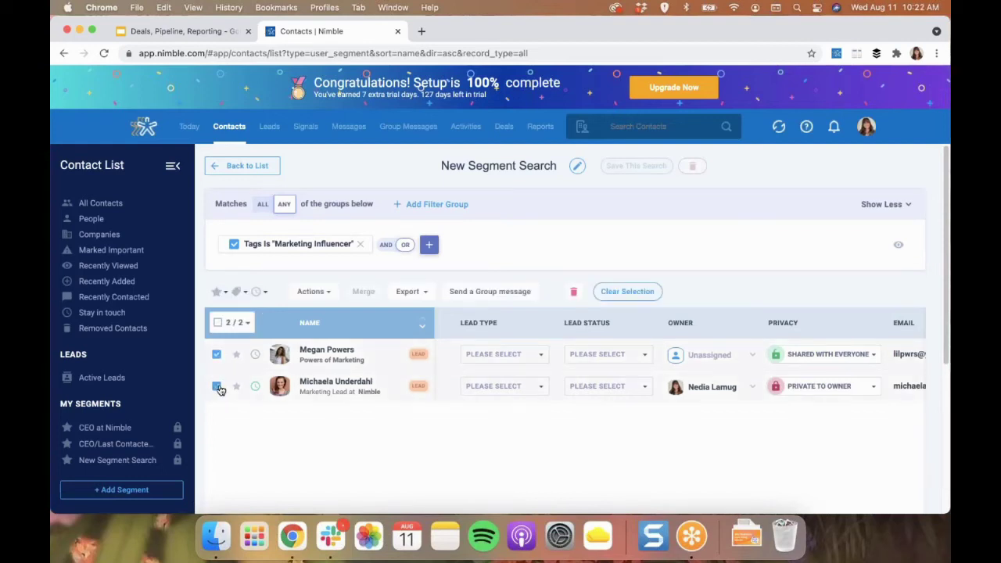
left_click(332, 293)
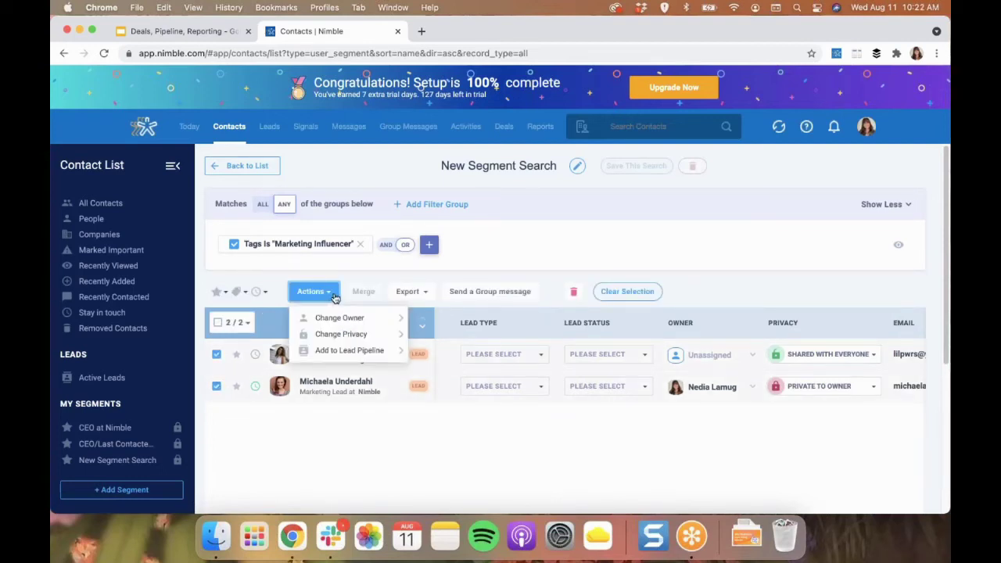
left_click(375, 356)
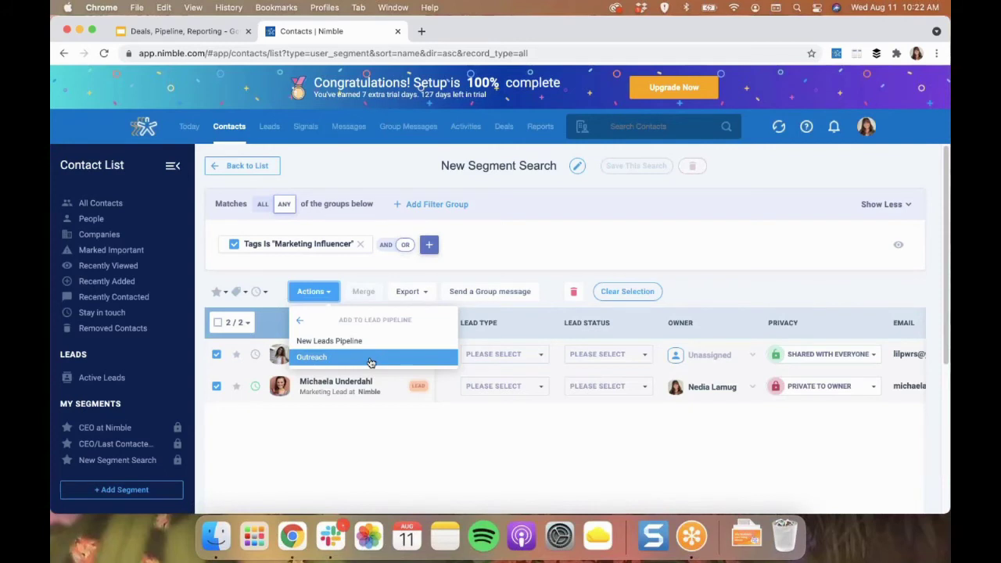
left_click(371, 359)
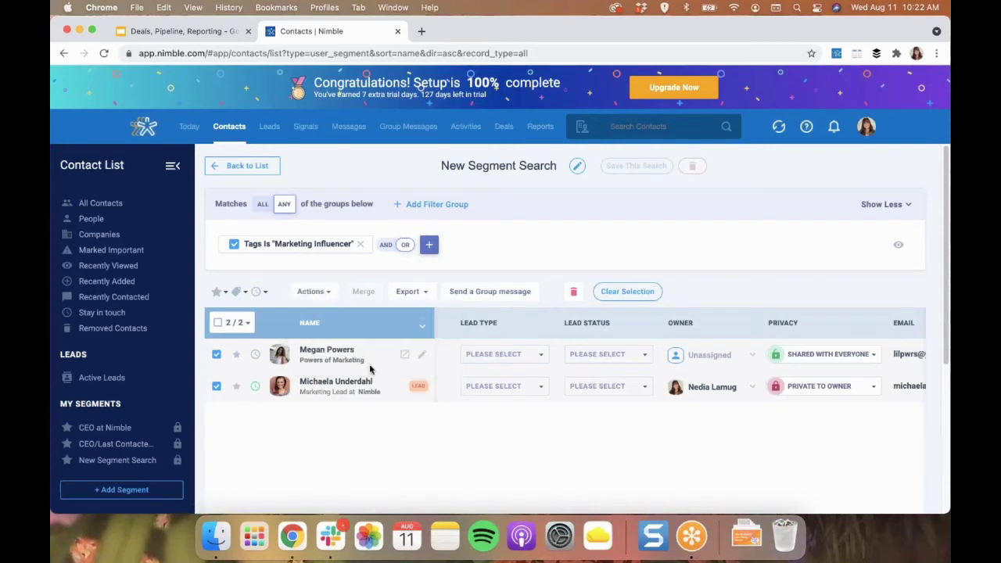
Create a new lead pipeline named "Influencer" with the description "Net new influencer" from the Leads settings
left_click(273, 130)
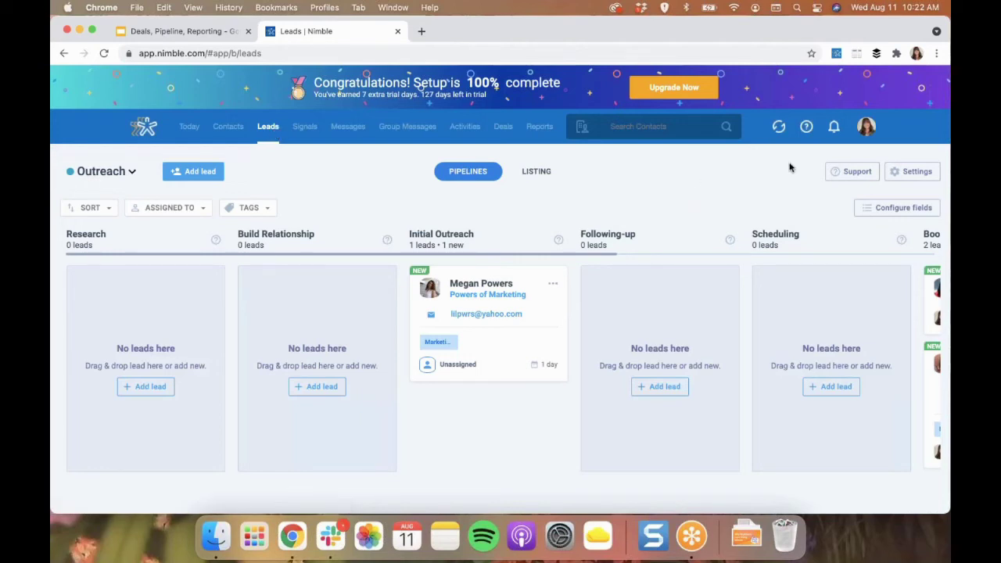
left_click(917, 171)
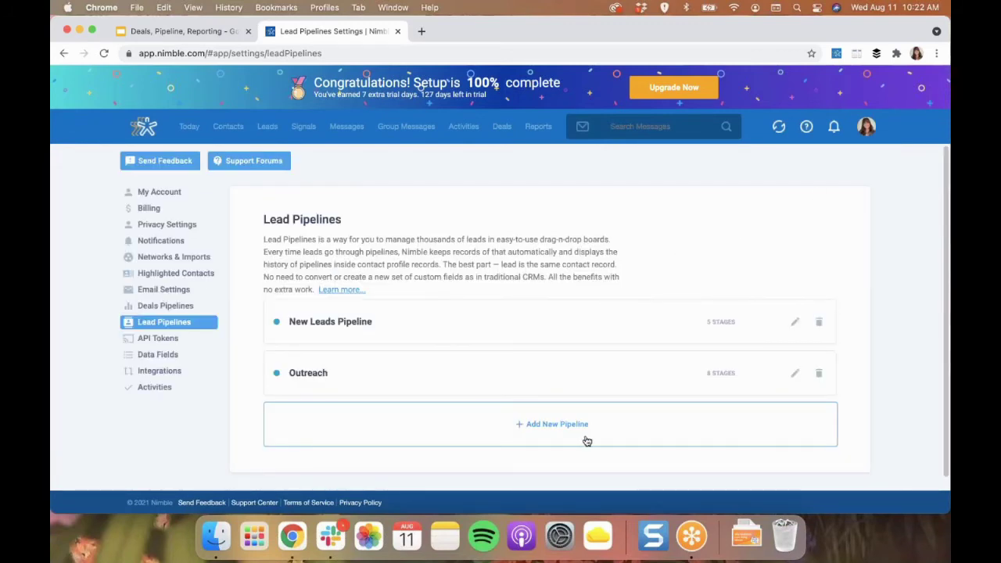
left_click(587, 433)
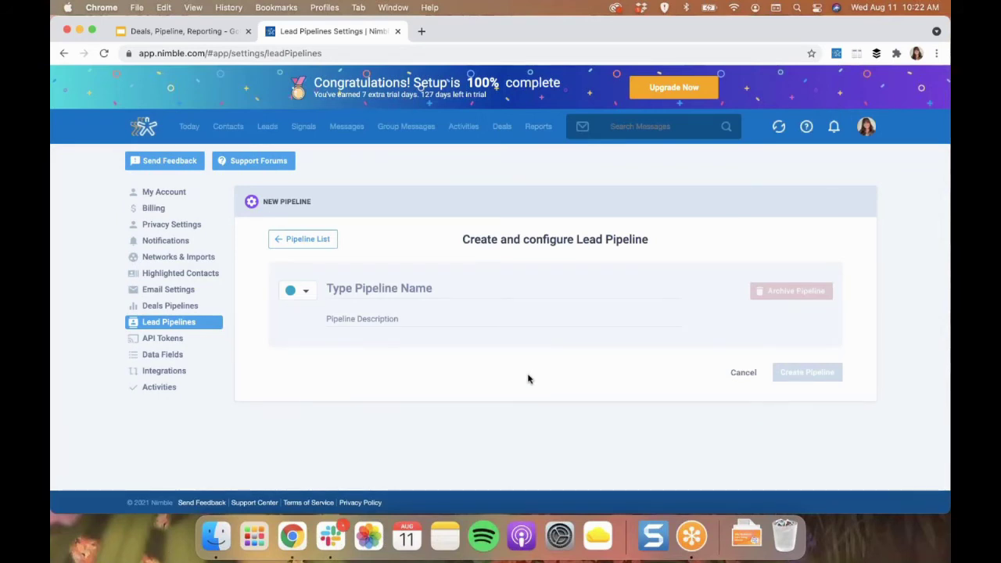
left_click(485, 291)
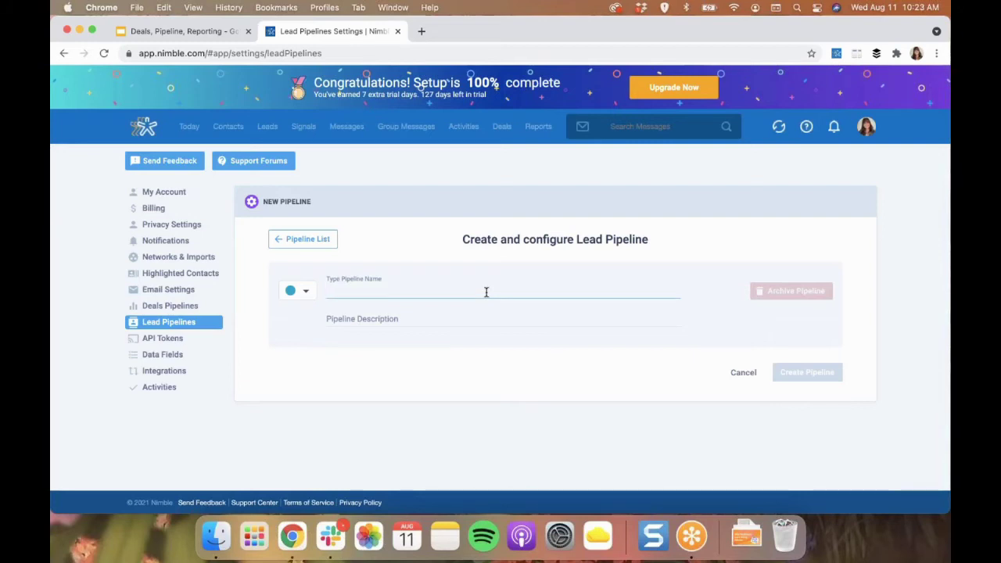
type("Influencer")
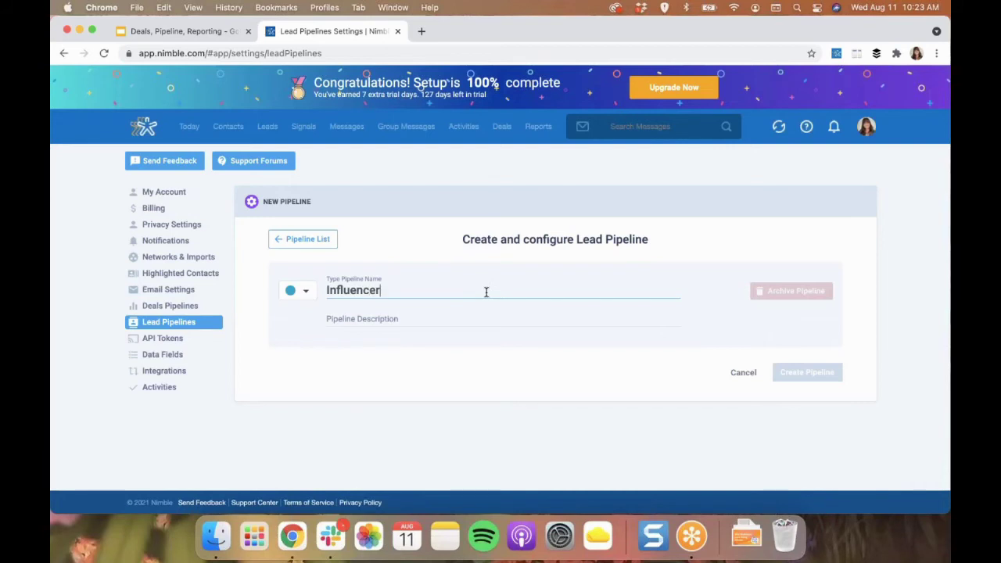
left_click(456, 315)
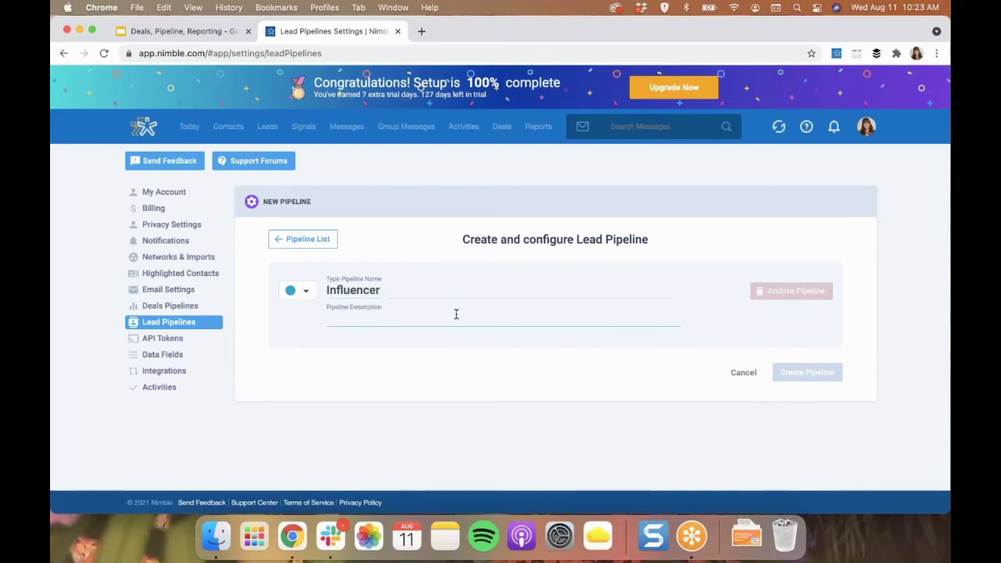
type("Net new influencer")
left_click(794, 380)
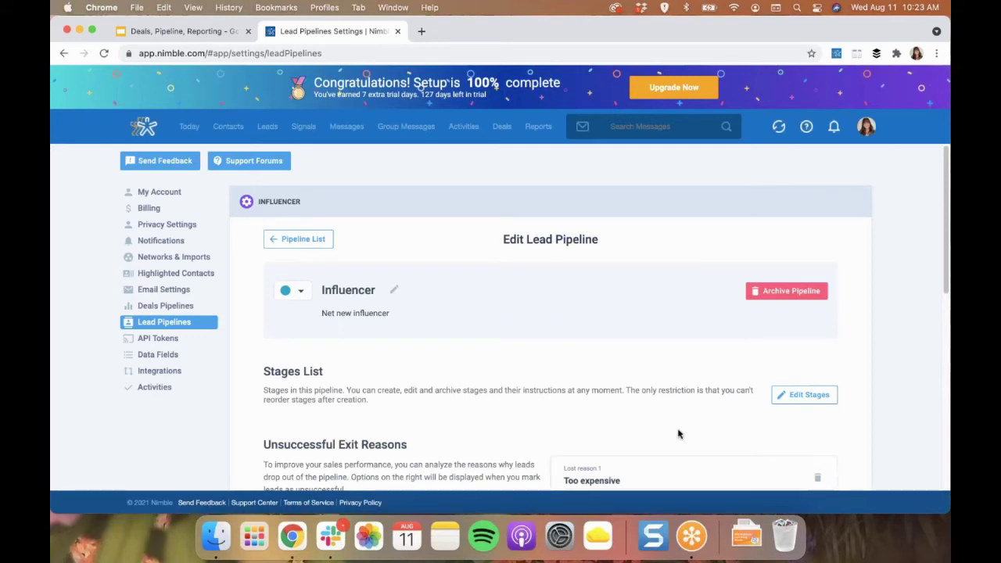
Add a "Research" stage to the Influencer pipeline with the instructions "Research if they are a good fit for the company"
scroll(679, 432, "down", 1)
left_click(796, 362)
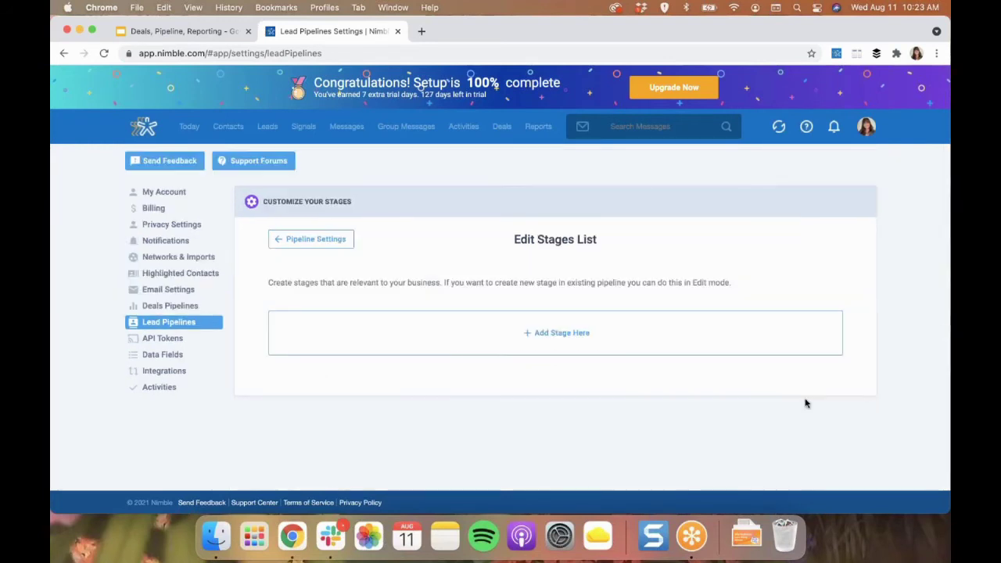
left_click(598, 349)
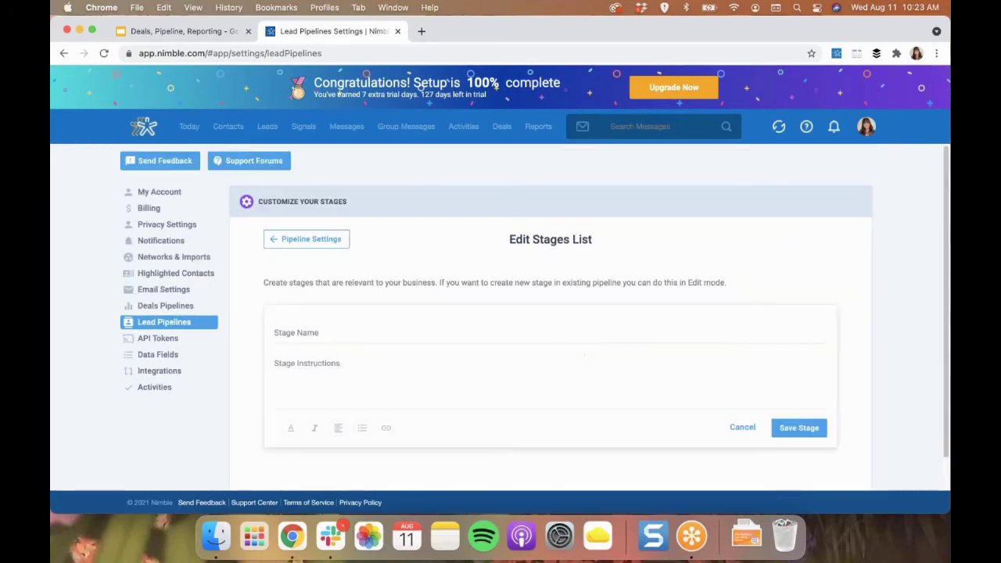
type("Resear")
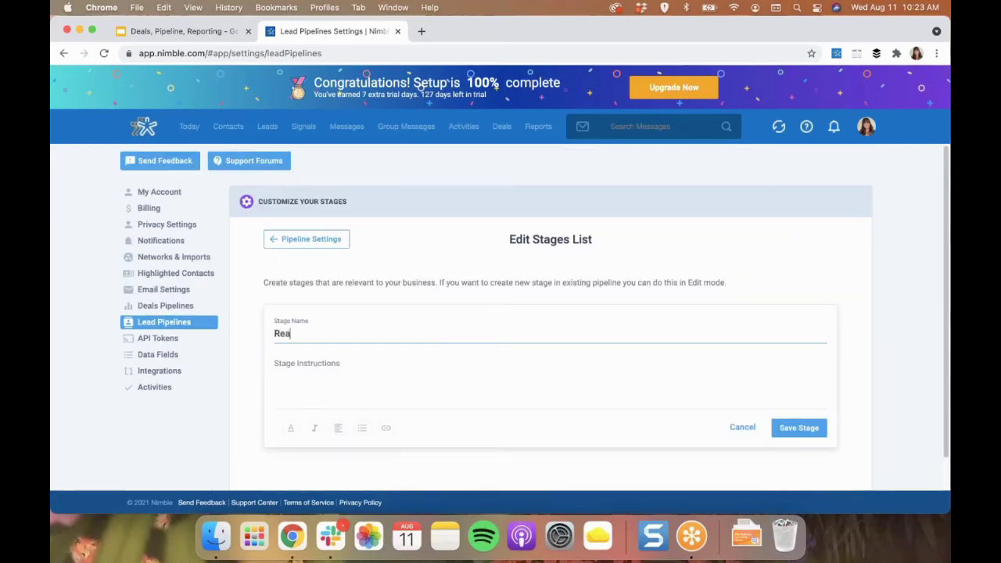
type("ch")
left_click(403, 365)
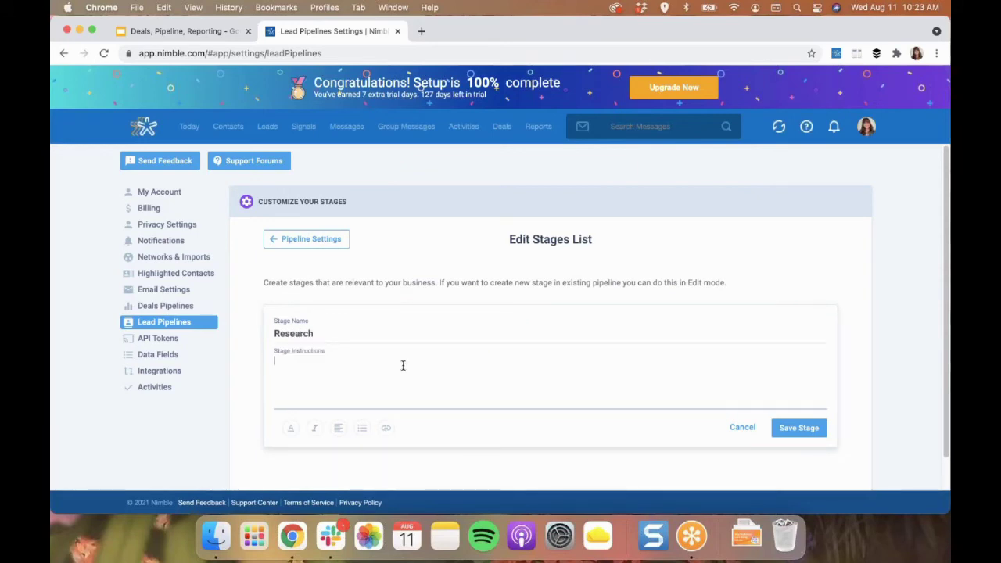
type("Research if they are a good ")
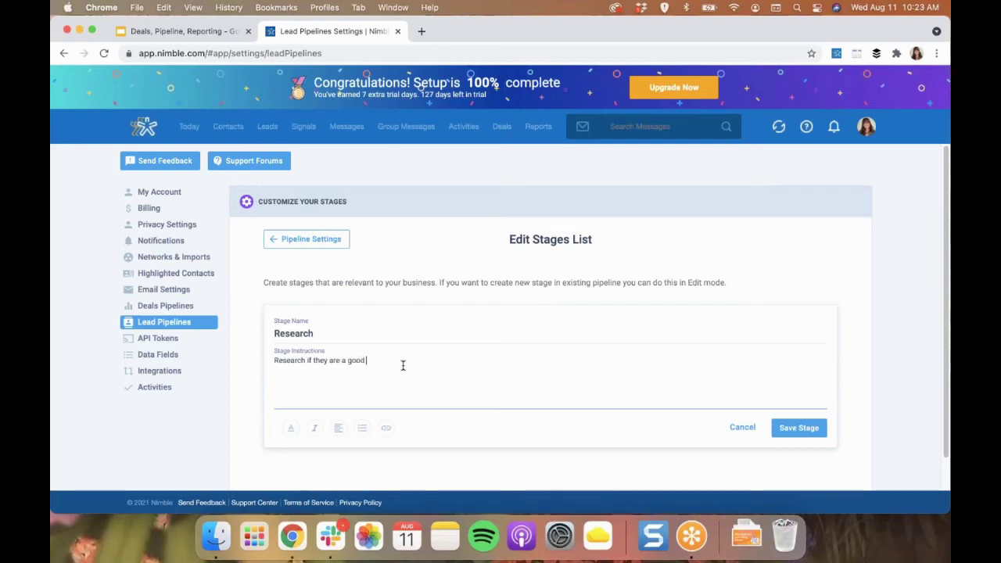
type("fit for the company")
left_click(799, 428)
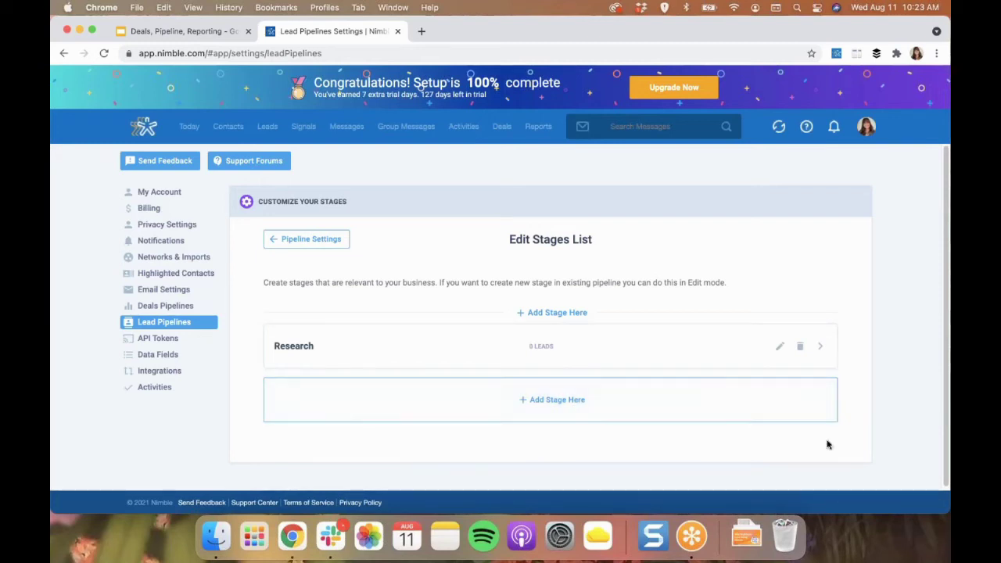
Return to the Influencer pipeline's settings and review its stages, unsuccessful exit reasons and lead card fields
left_click(289, 241)
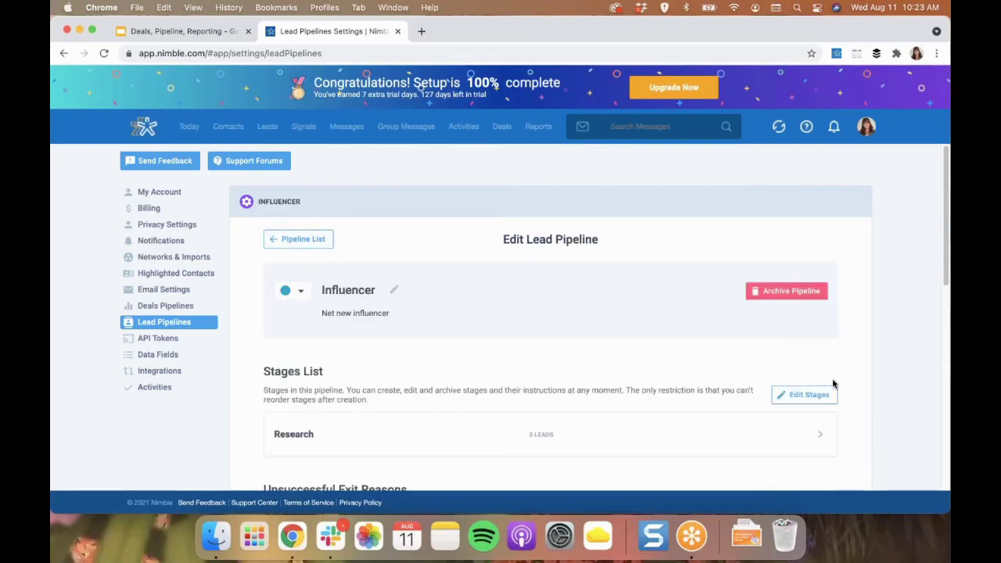
scroll(900, 370, "down", 3)
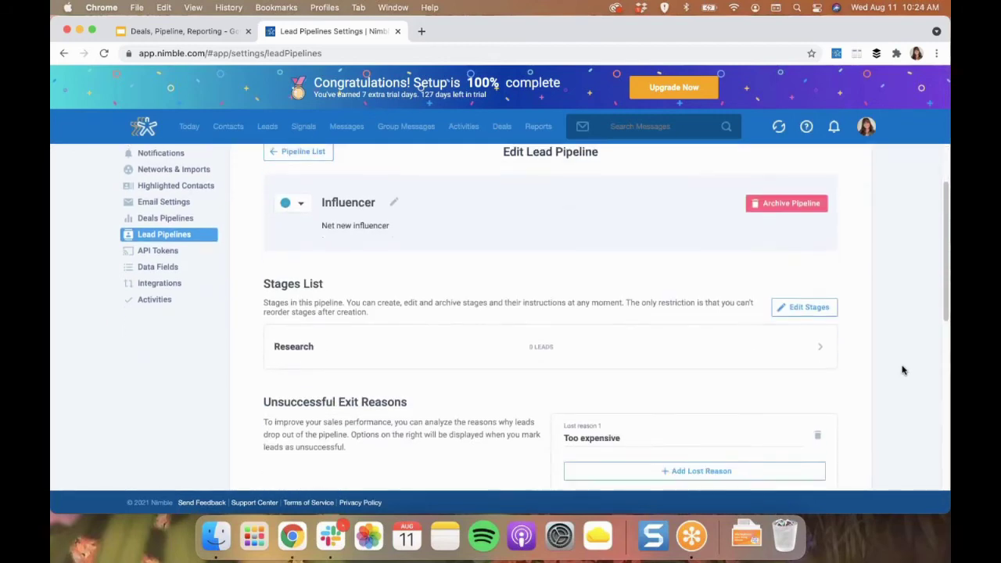
scroll(902, 370, "down", 2)
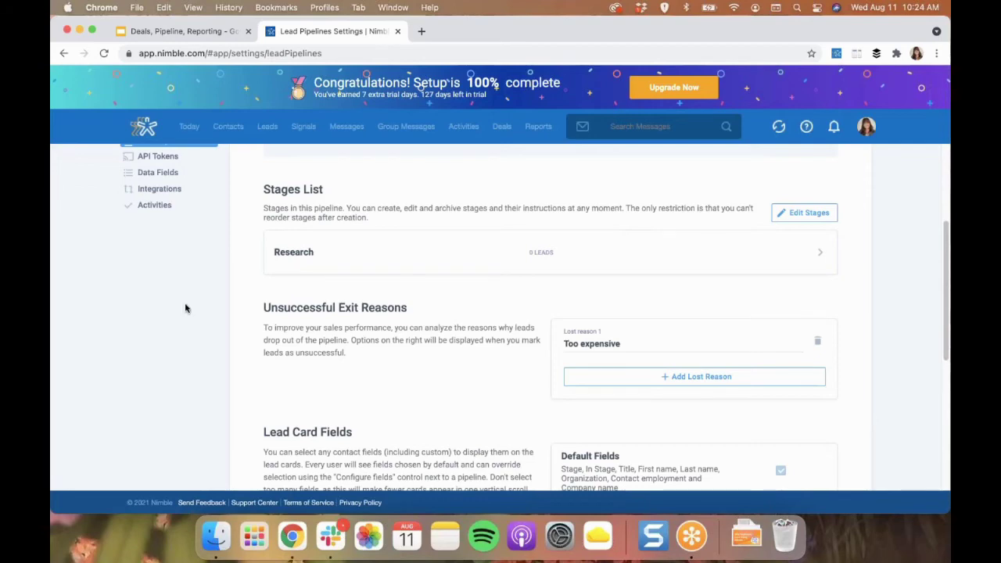
scroll(310, 199, "up", 3)
Open the Outreach lead pipeline's settings and review its stages, unsuccessful exit reasons and lead card fields
left_click(309, 188)
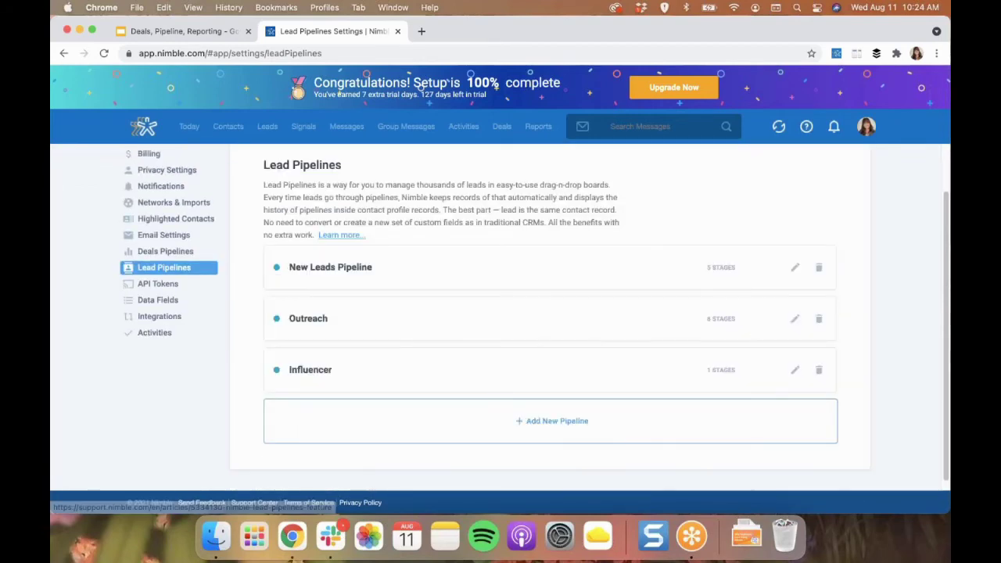
left_click(606, 327)
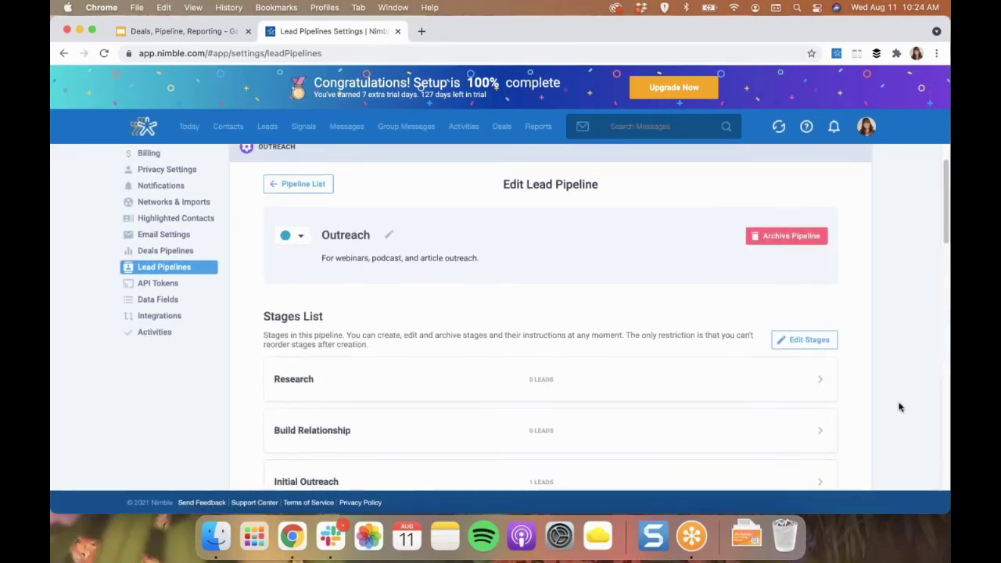
scroll(899, 407, "down", 6)
scroll(904, 405, "down", 3)
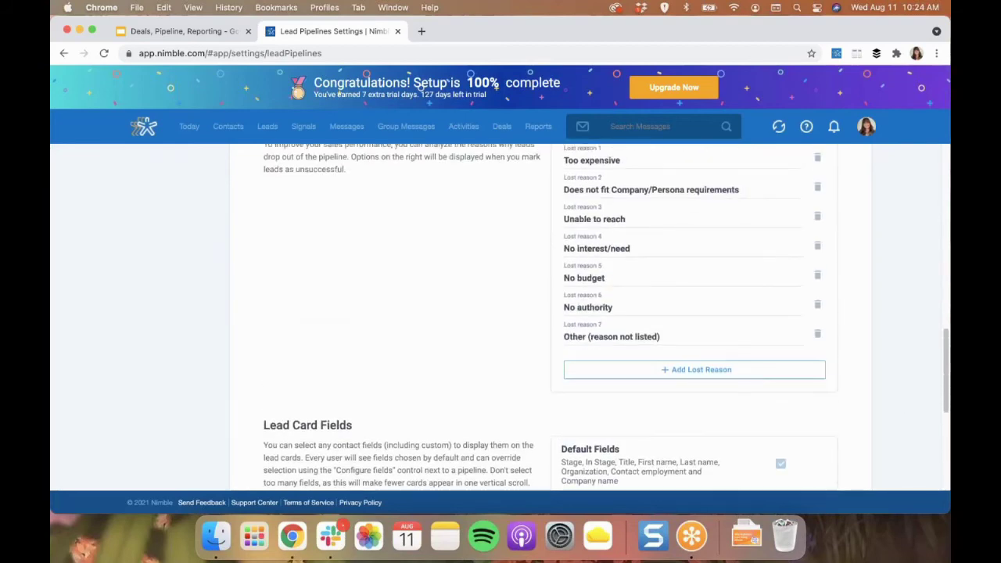
scroll(912, 384, "up", 5)
scroll(921, 380, "down", 4)
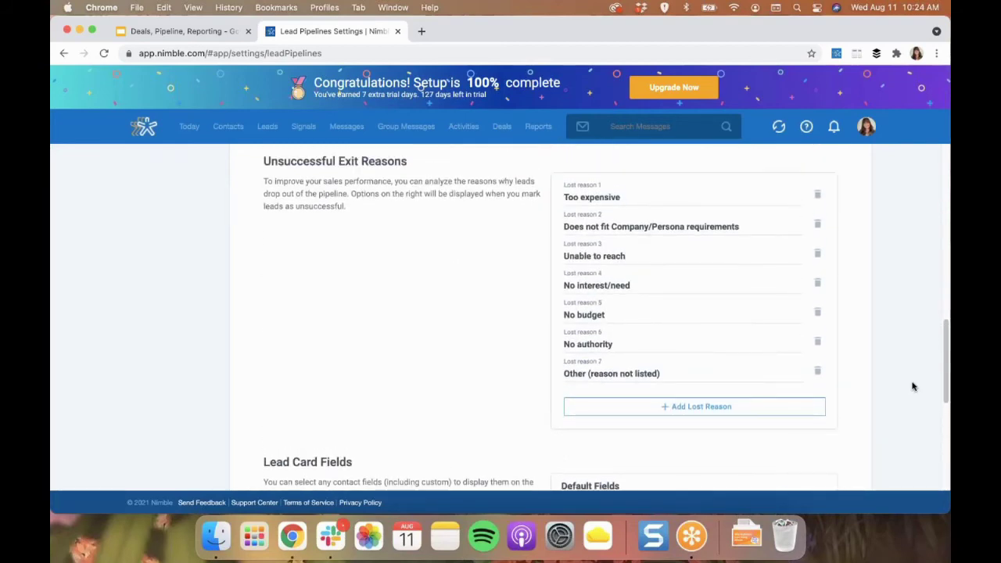
scroll(912, 387, "down", 2)
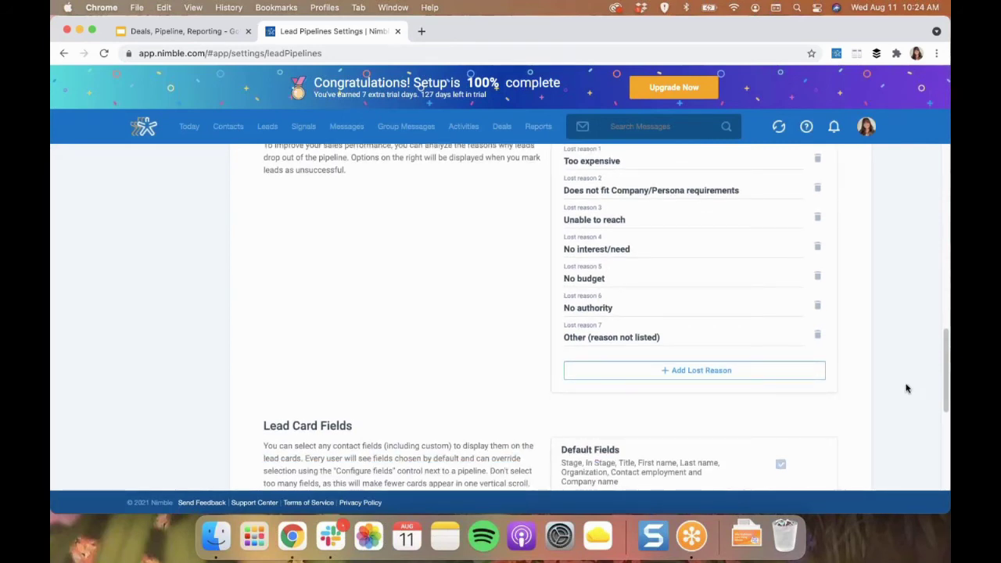
scroll(884, 356, "down", 5)
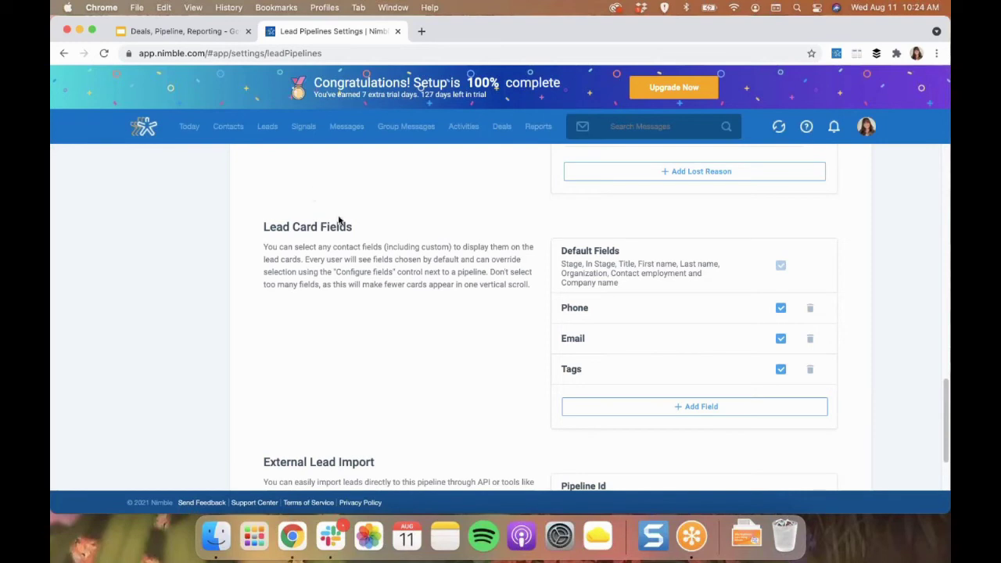
Show the Outreach leads as a listing and switch back to the pipeline board
left_click(270, 129)
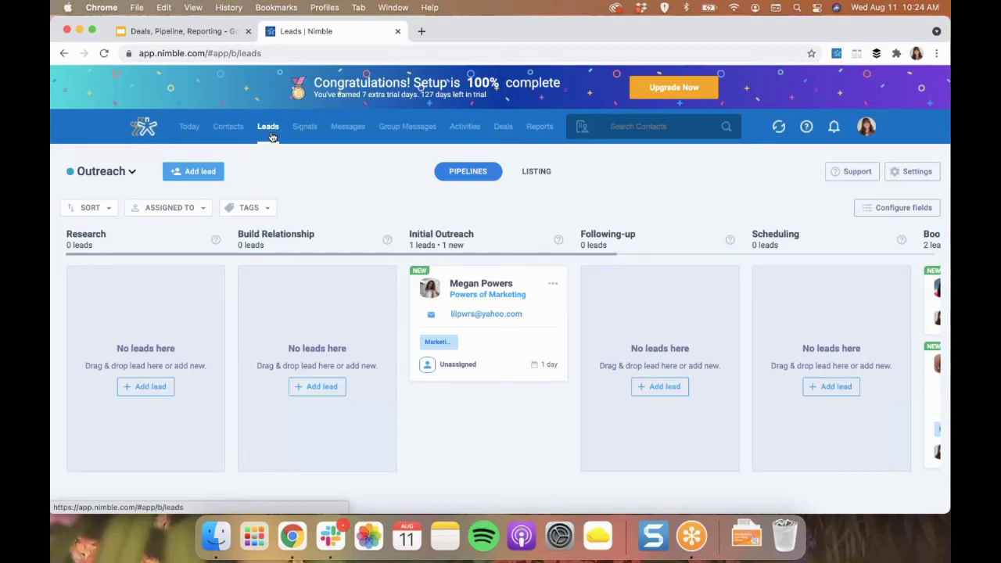
left_click(538, 173)
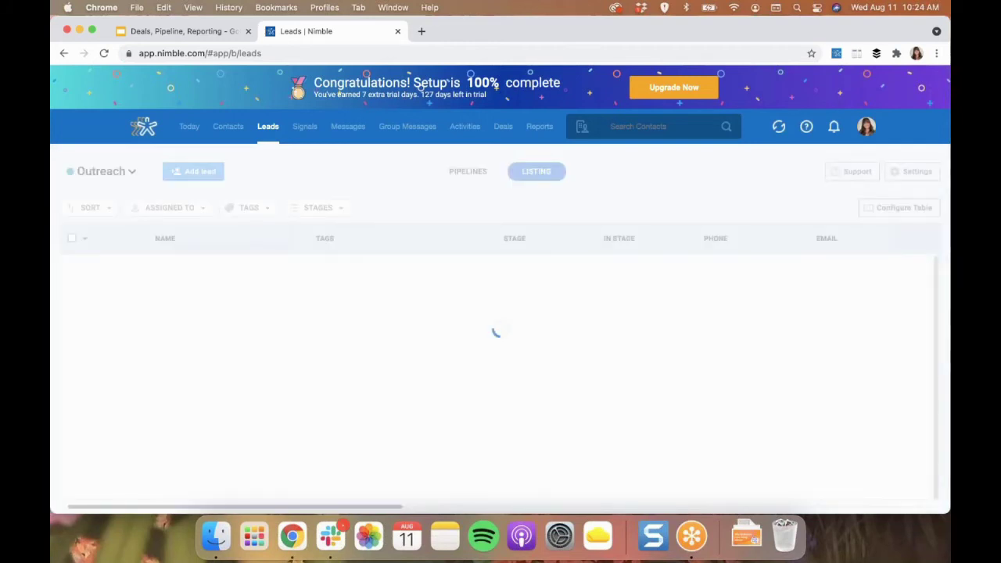
left_click(474, 173)
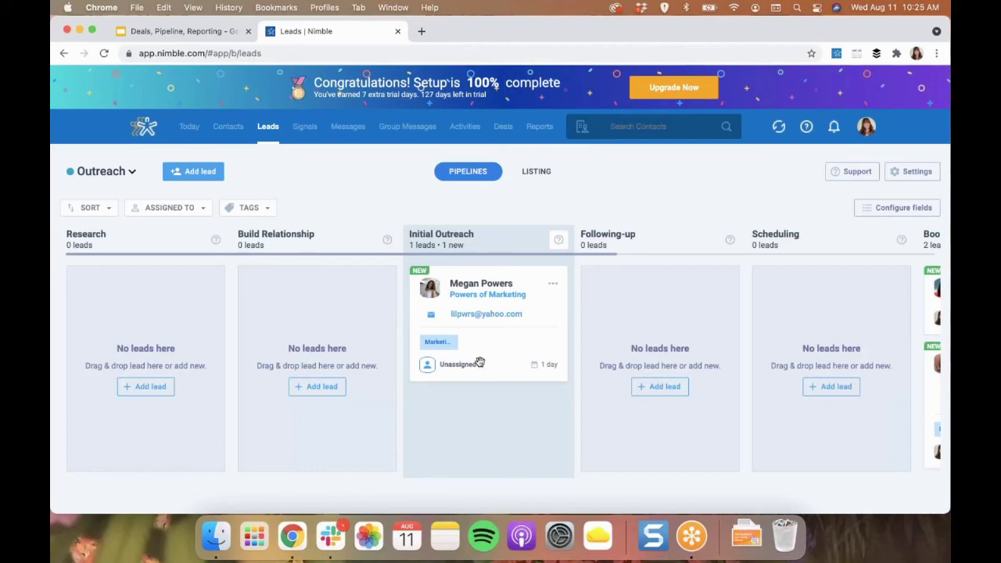
Review the reasons offered for exiting the Initial Outreach lead as unsuccessful, and cancel without exiting the lead
left_click(553, 285)
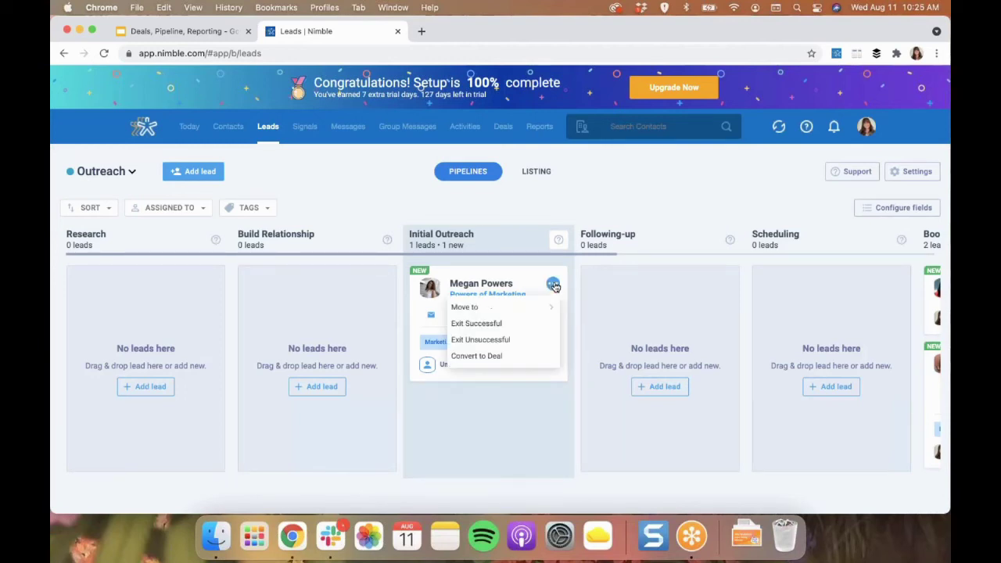
left_click(529, 341)
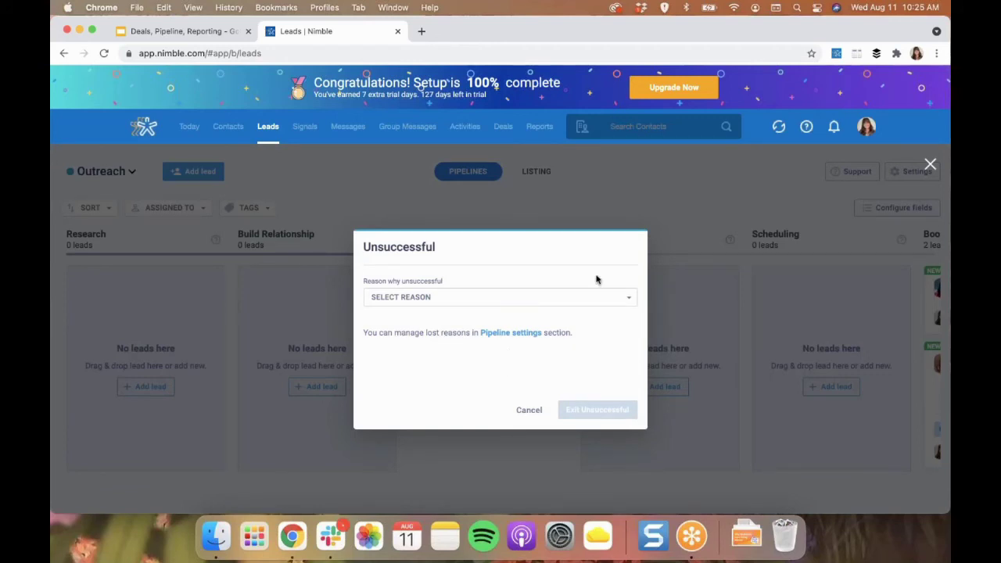
left_click(545, 305)
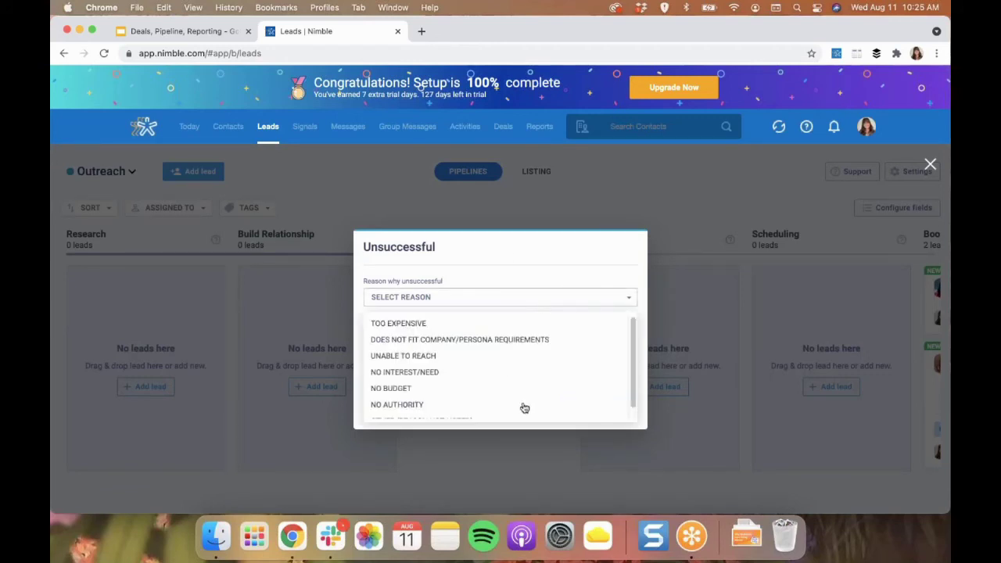
scroll(554, 339, "down", 1)
left_click(561, 439)
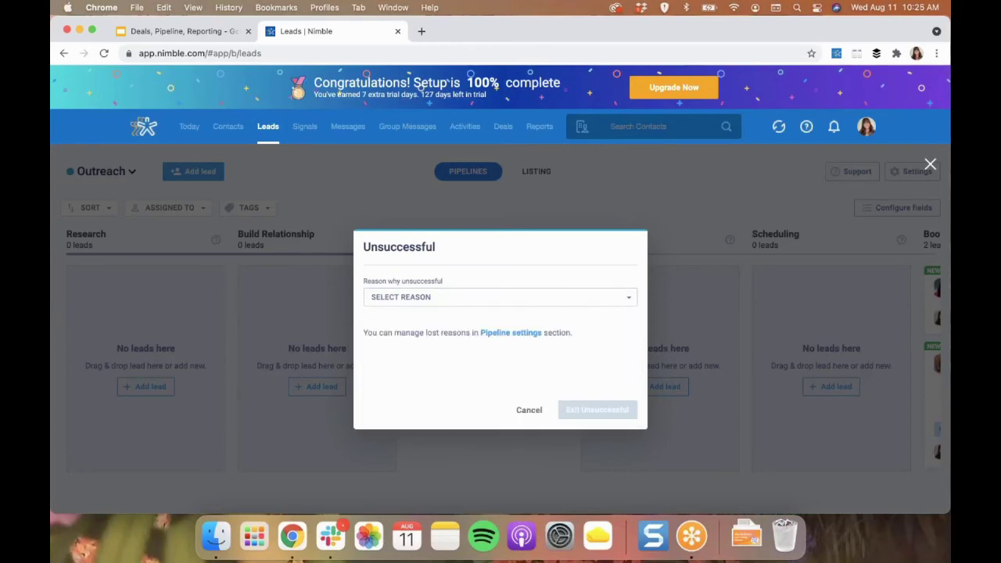
left_click(523, 412)
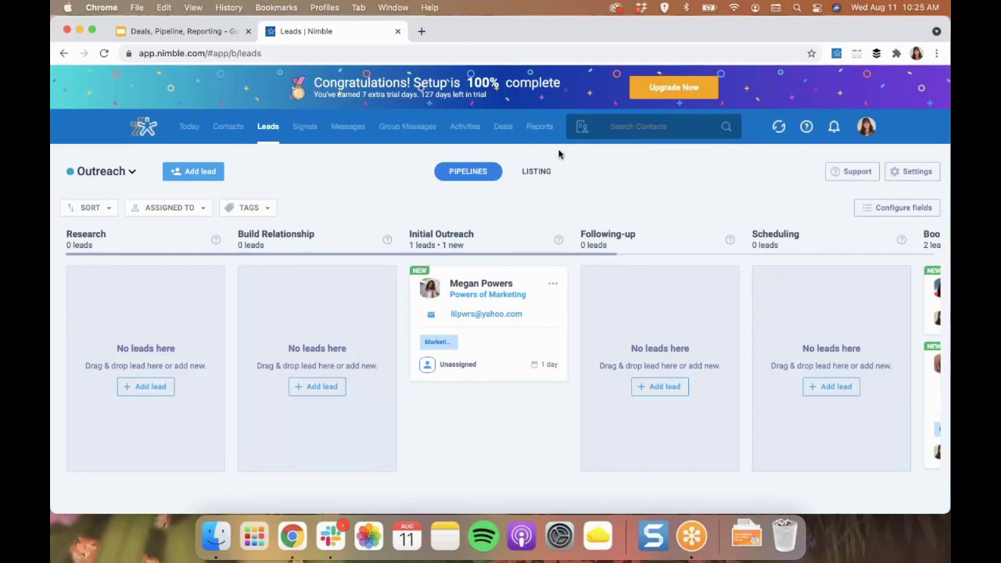
Open the deal reports dashboard and review the choices for filtering it by pipeline and by team member
left_click(543, 128)
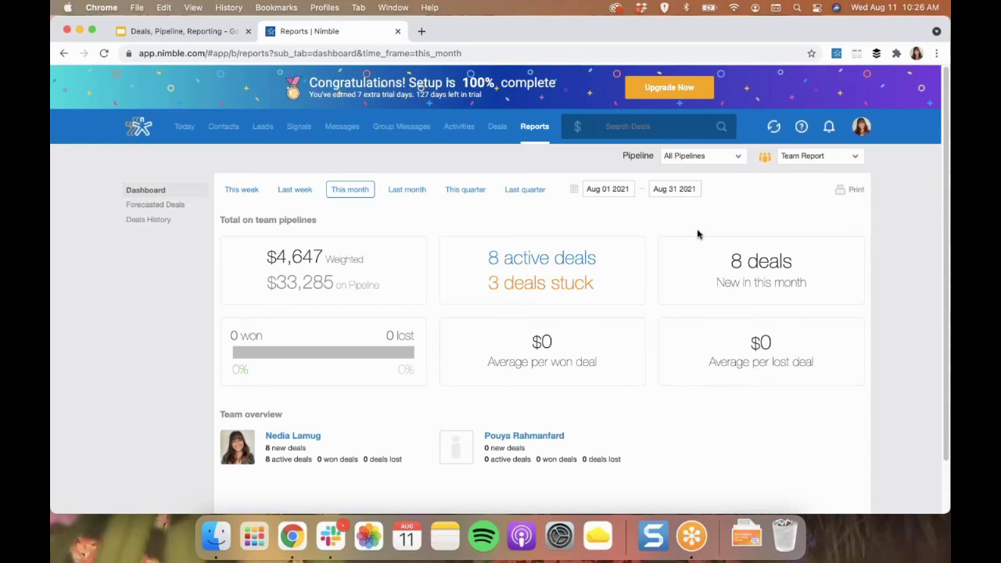
left_click(714, 161)
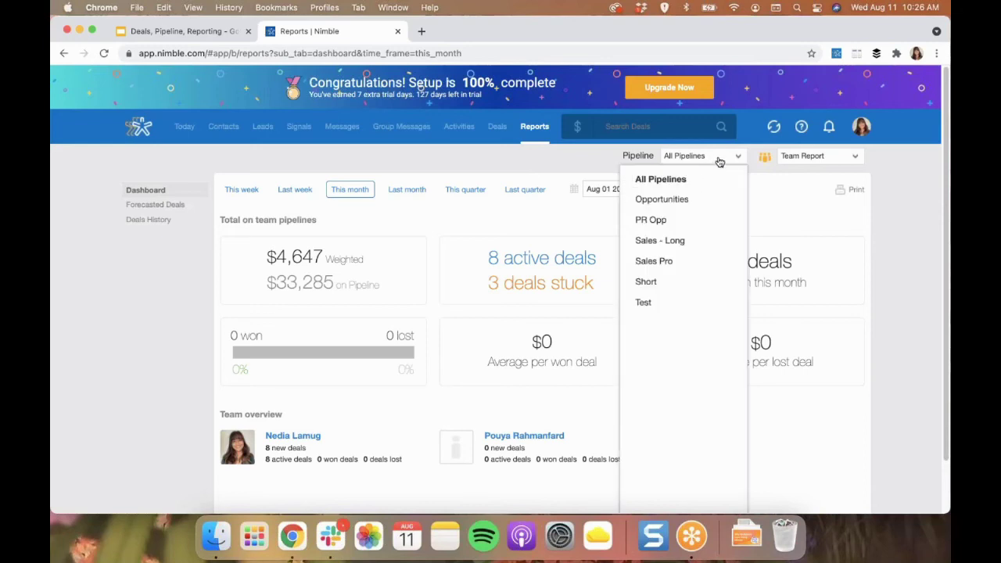
left_click(725, 161)
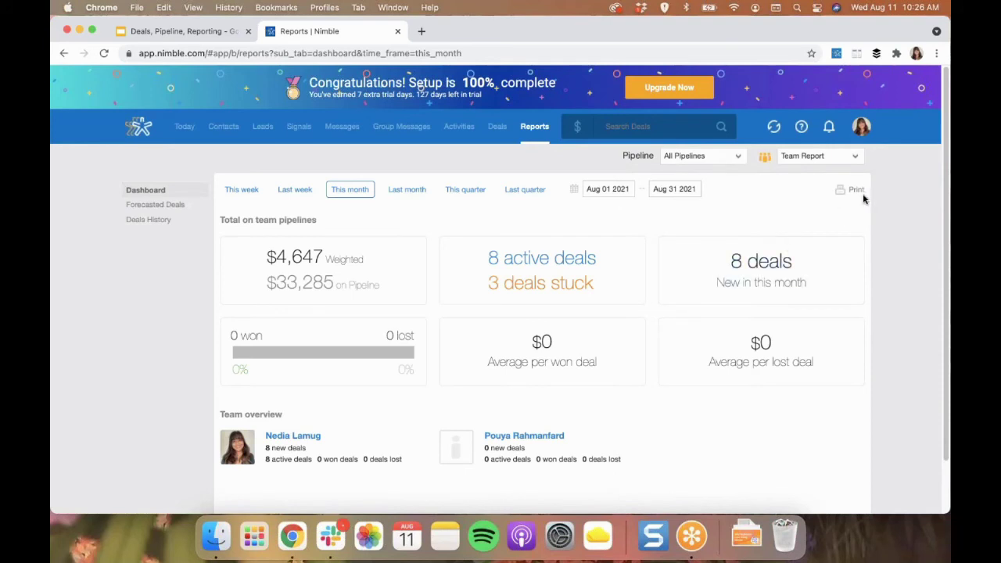
left_click(832, 162)
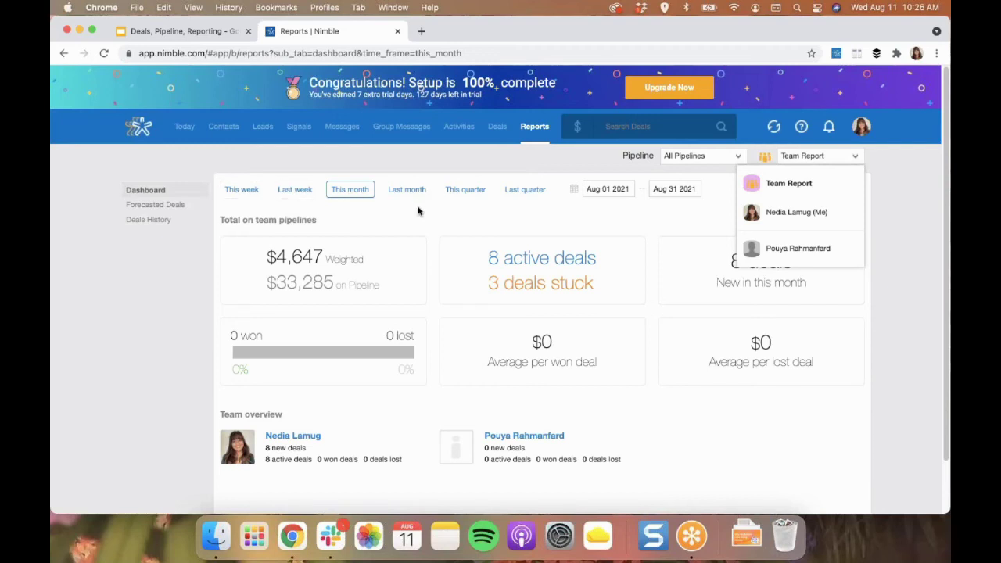
left_click(652, 231)
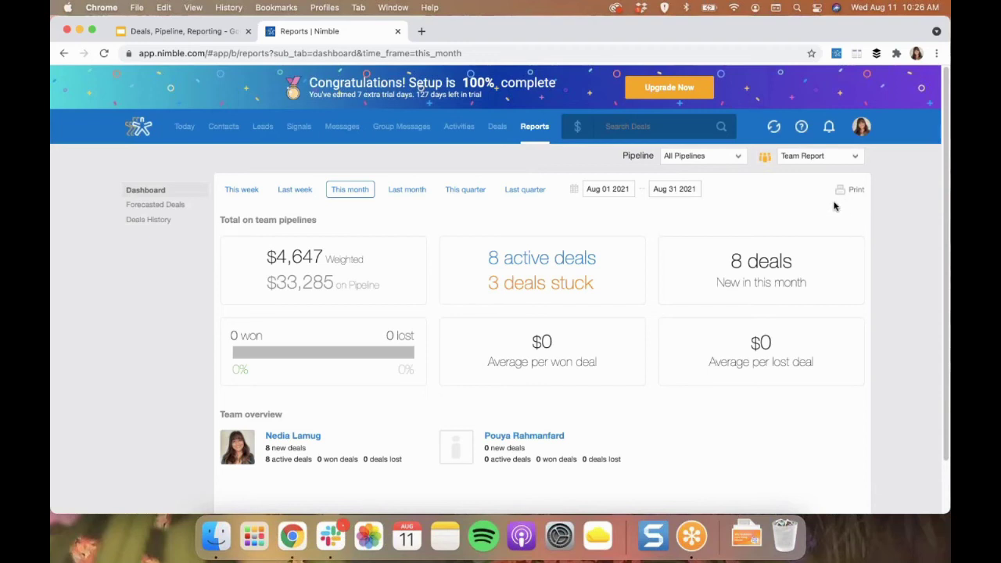
View the Forecasted Deals report and the Deals History report for all pipelines
left_click(188, 207)
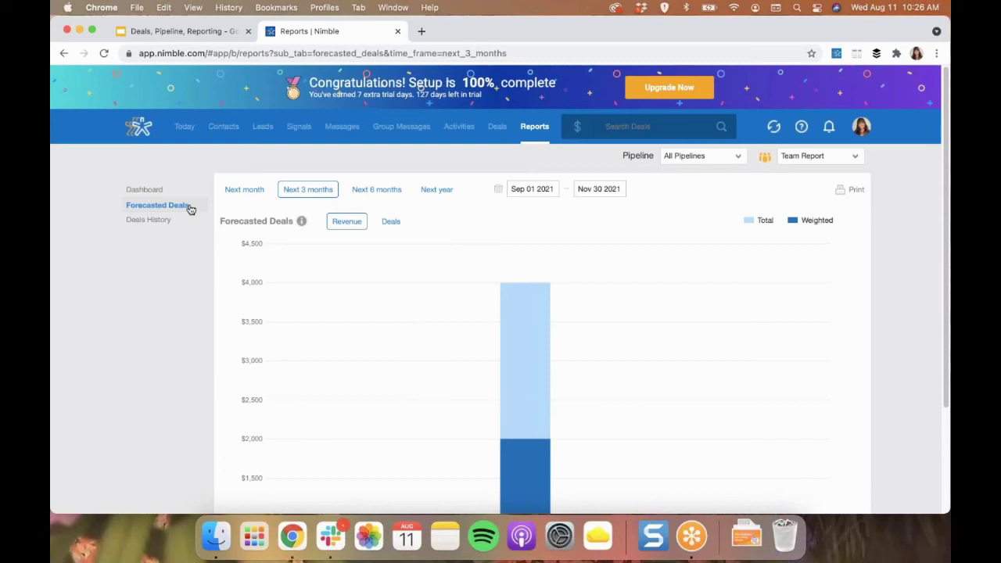
left_click(149, 220)
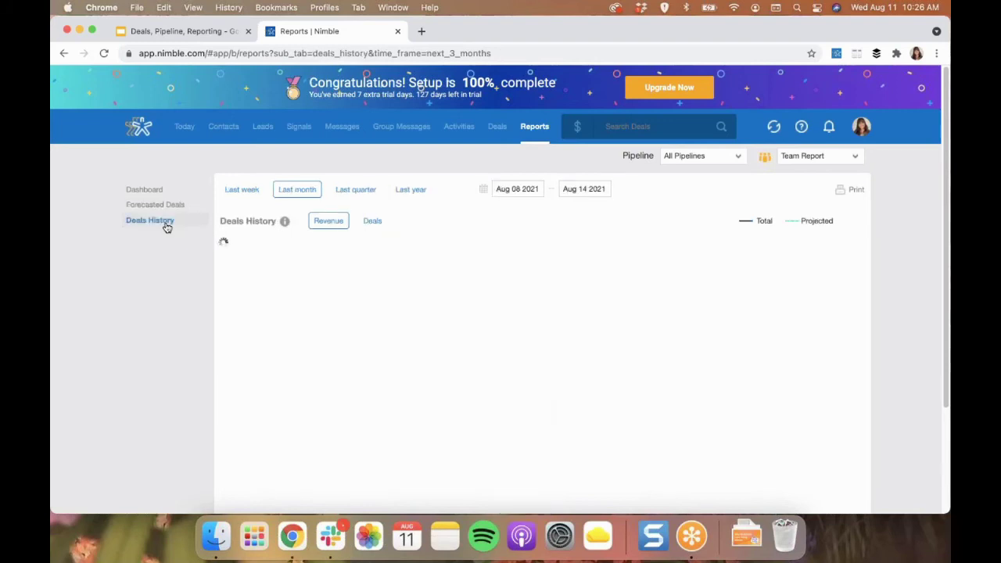